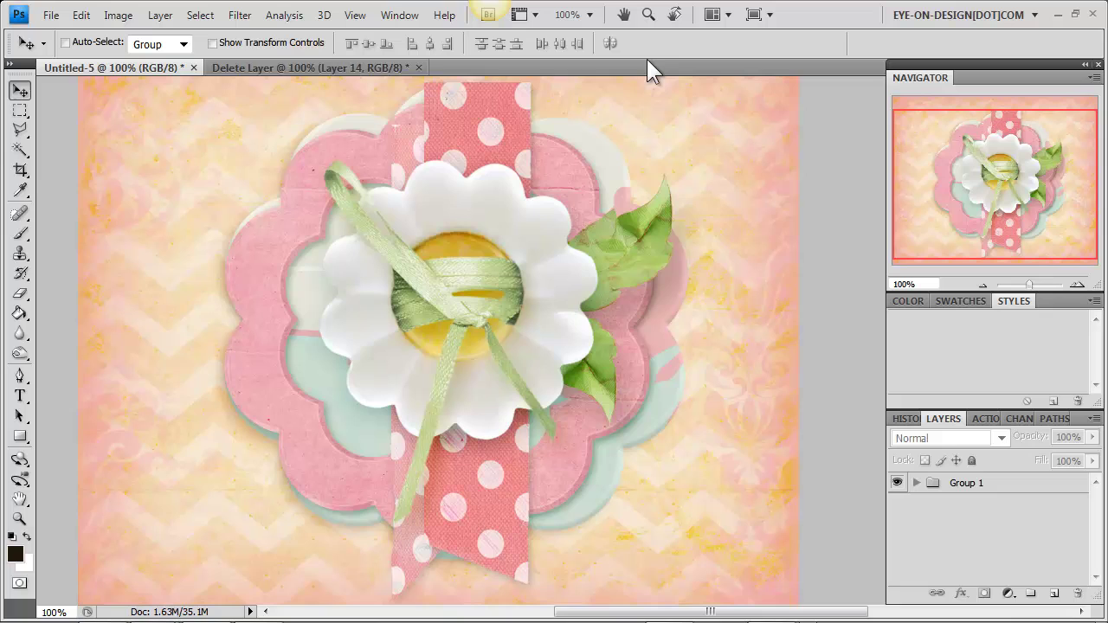
# - Switch to the pink paper document, which holds the texture on Layer 14
pyautogui.click(304, 66)
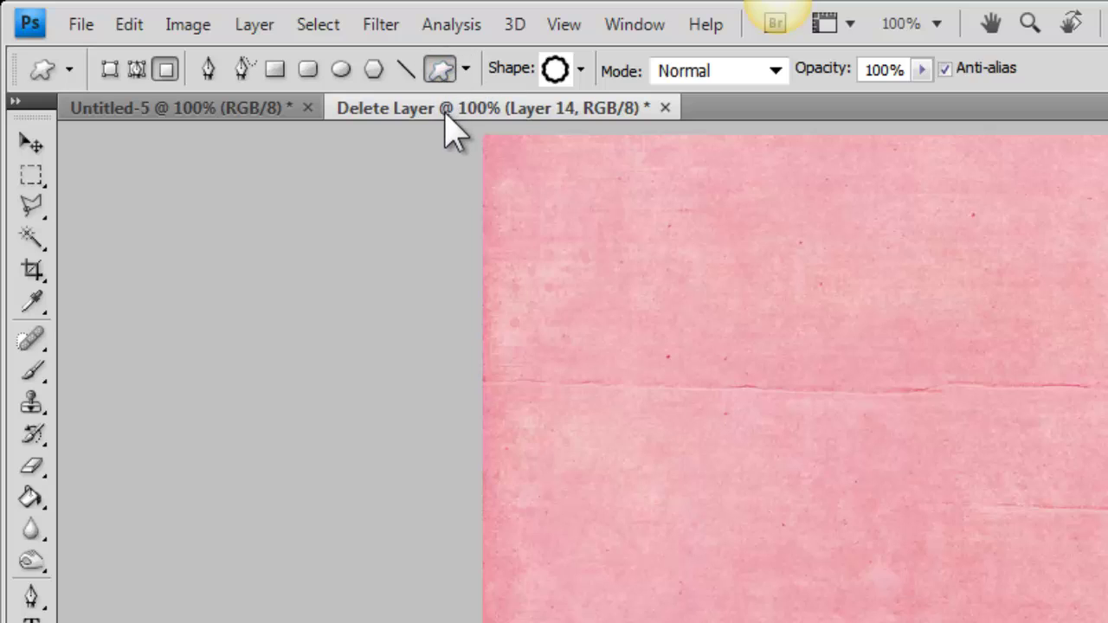
# - Load an additional shape set into the Shape picker and choose the scalloped ring shape
pyautogui.click(582, 69)
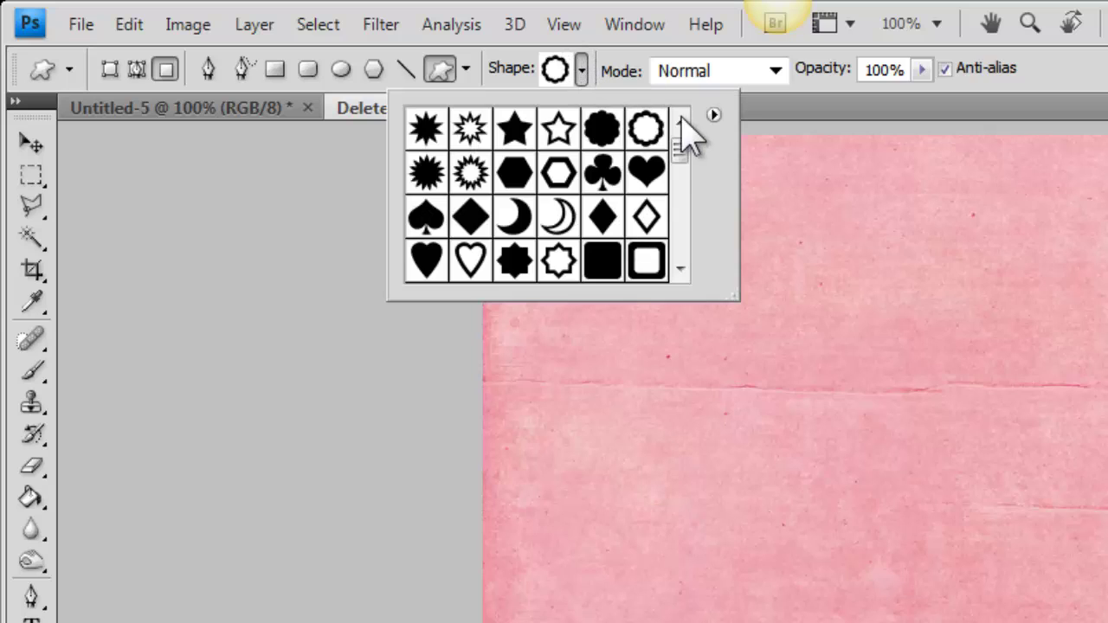
pyautogui.moveTo(681, 146)
pyautogui.mouseDown()
pyautogui.moveTo(684, 185)
pyautogui.moveTo(683, 138)
pyautogui.mouseUp()
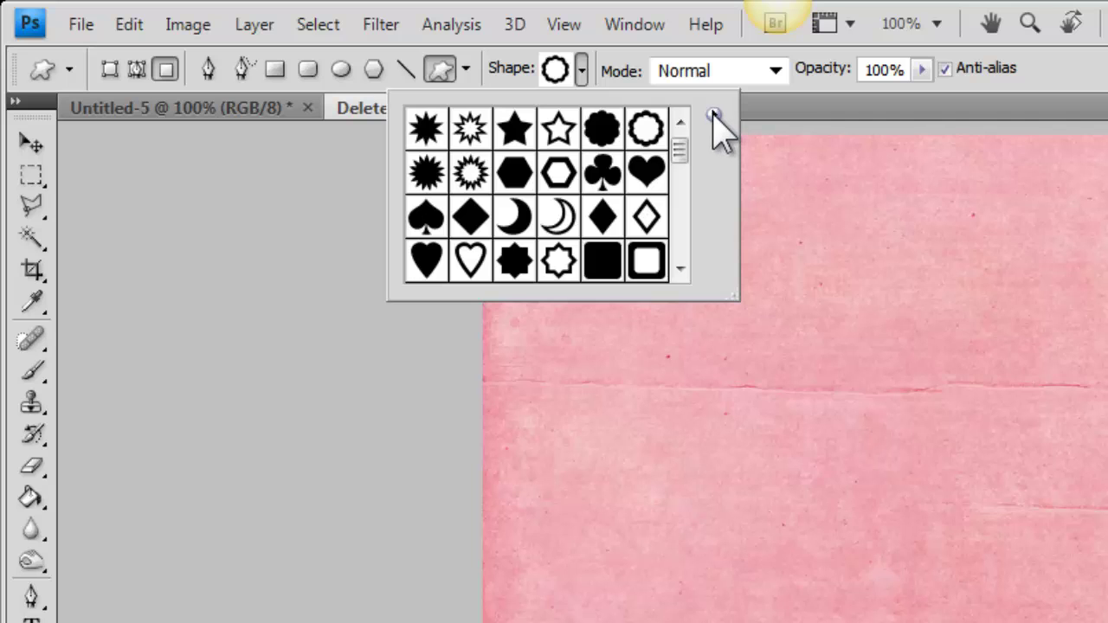
pyautogui.click(715, 115)
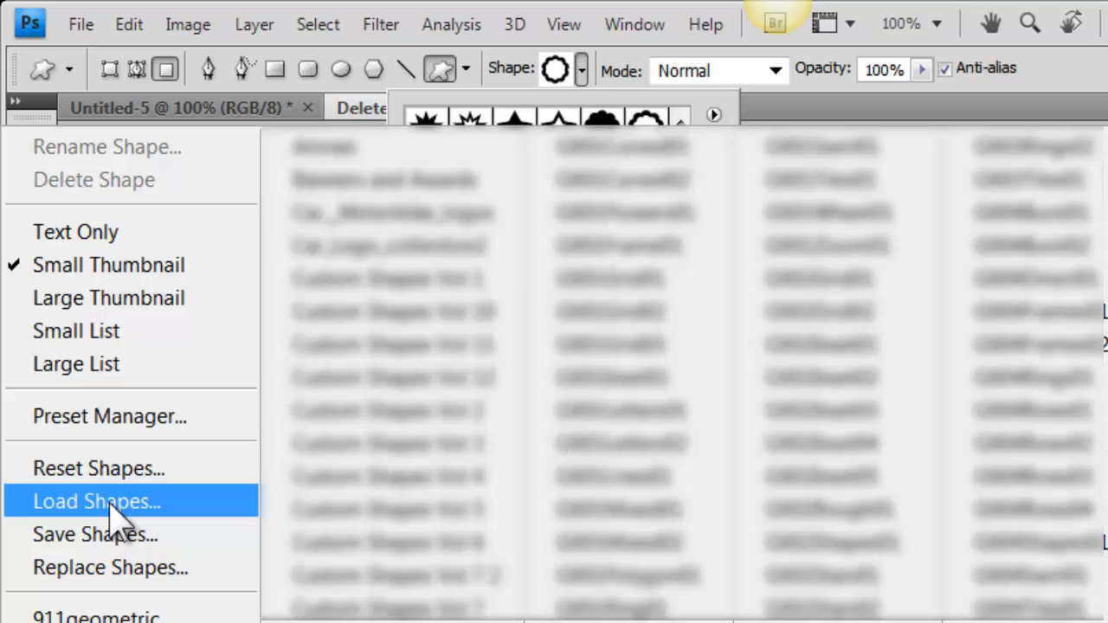
pyautogui.click(113, 506)
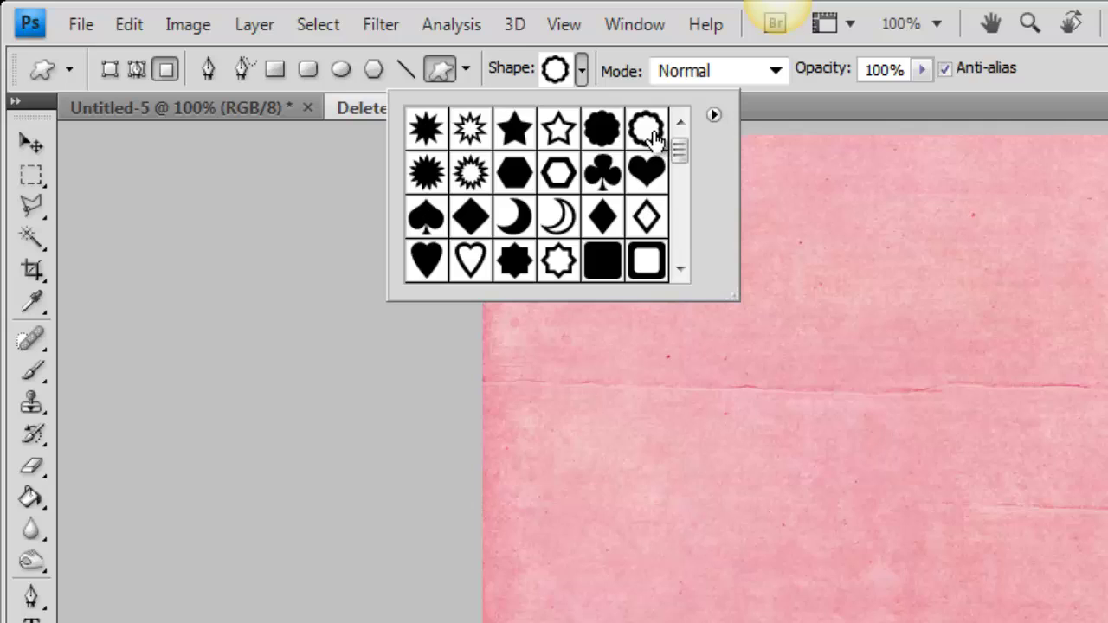
pyautogui.click(659, 136)
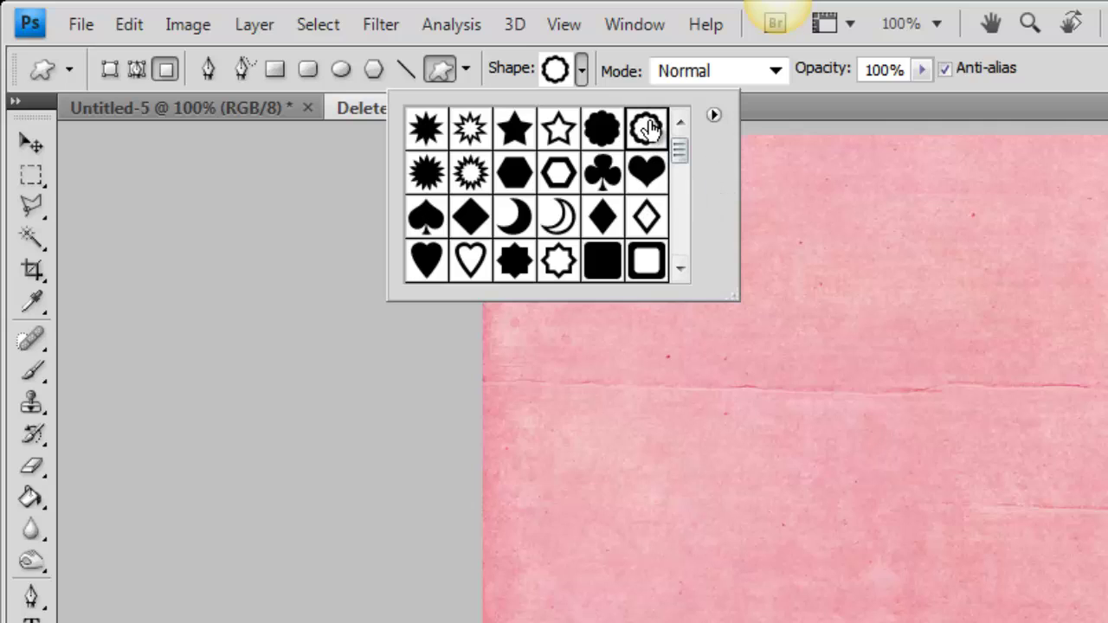
pyautogui.click(887, 121)
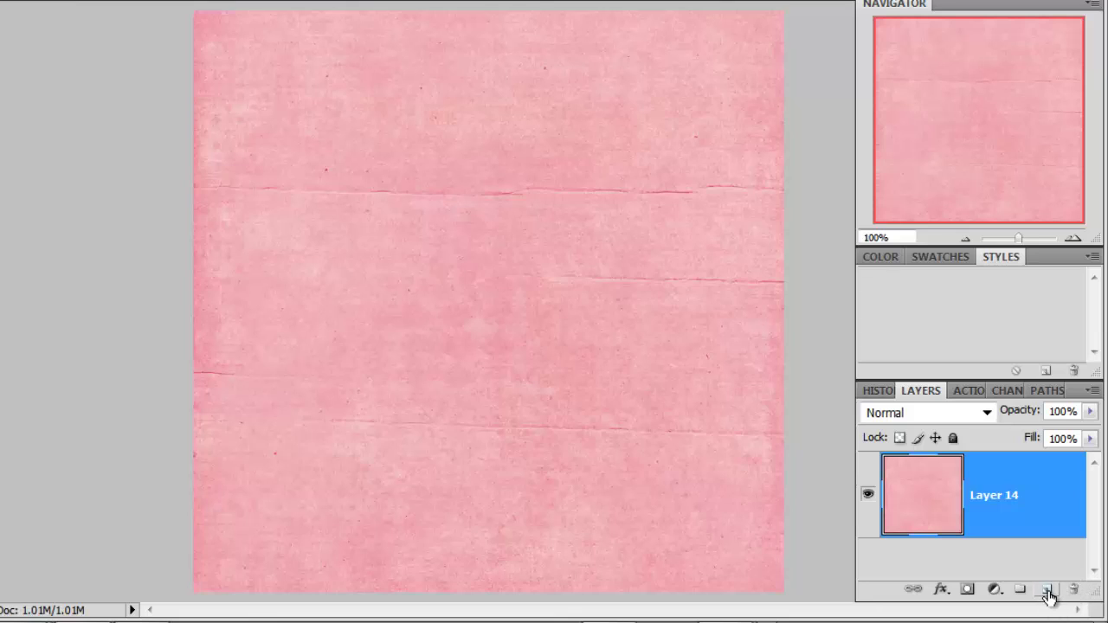
# - Add empty Layer 15 and Shift-draw a proportional scalloped ring across the pink paper
pyautogui.click(1047, 594)
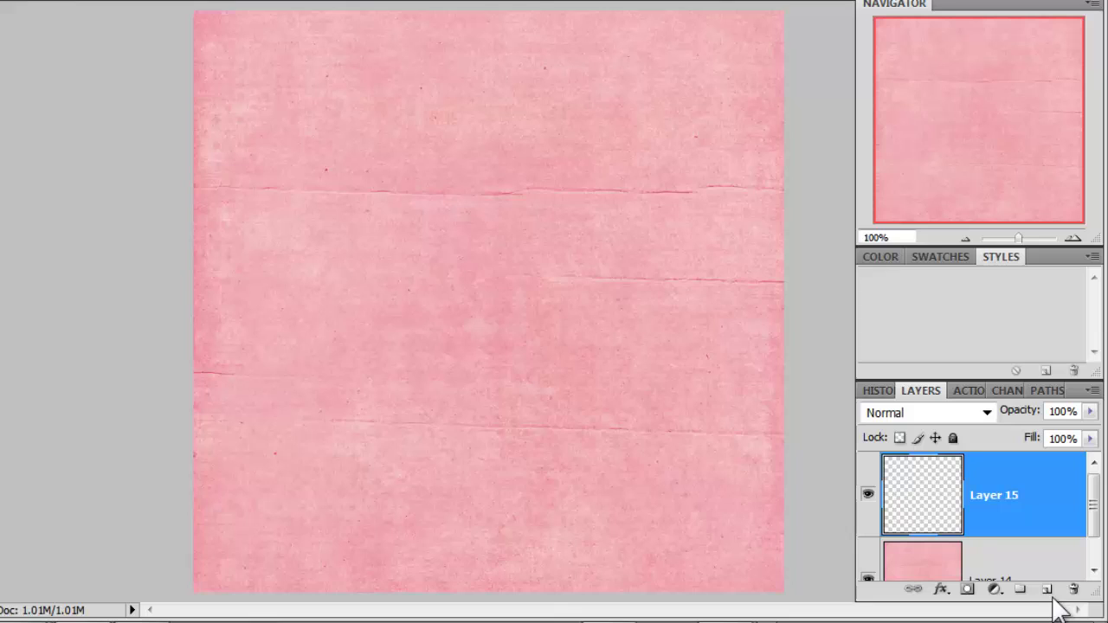
pyautogui.press('shift')
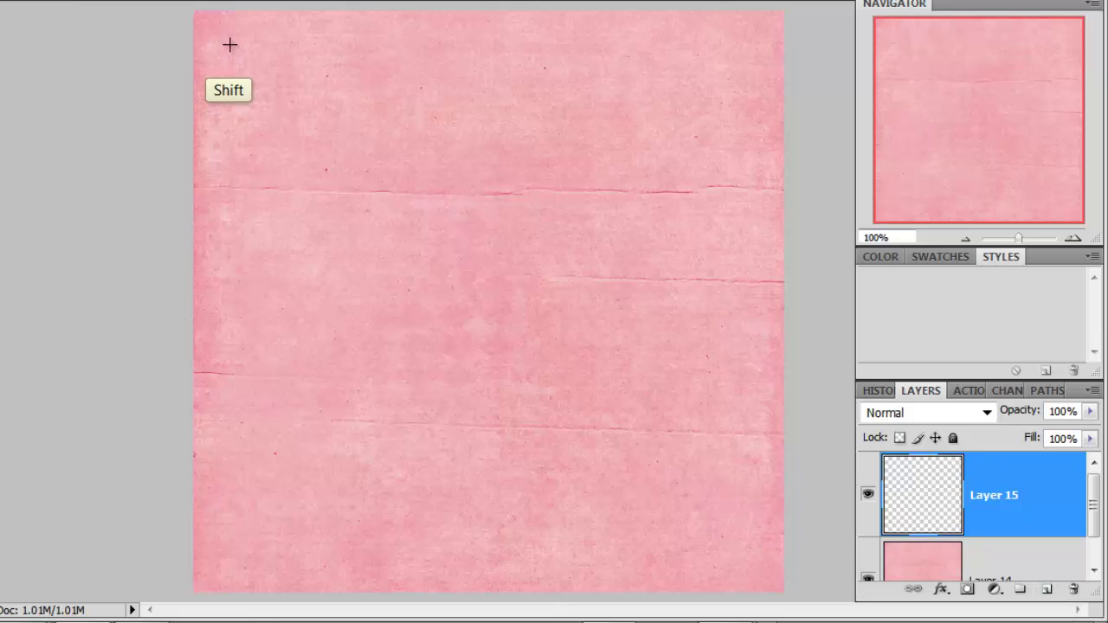
pyautogui.moveTo(230, 44); pyautogui.dragTo(772, 518)
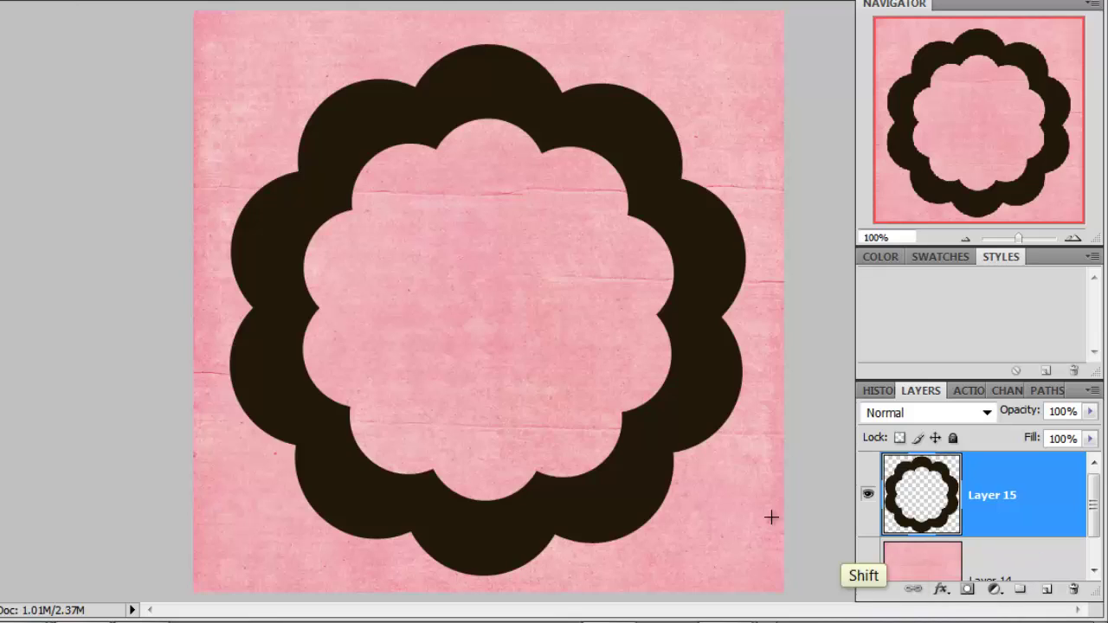
# - Move ring Layer 15 beneath pink paper Layer 14, then select Layer 14 for clipping
pyautogui.click(867, 499)
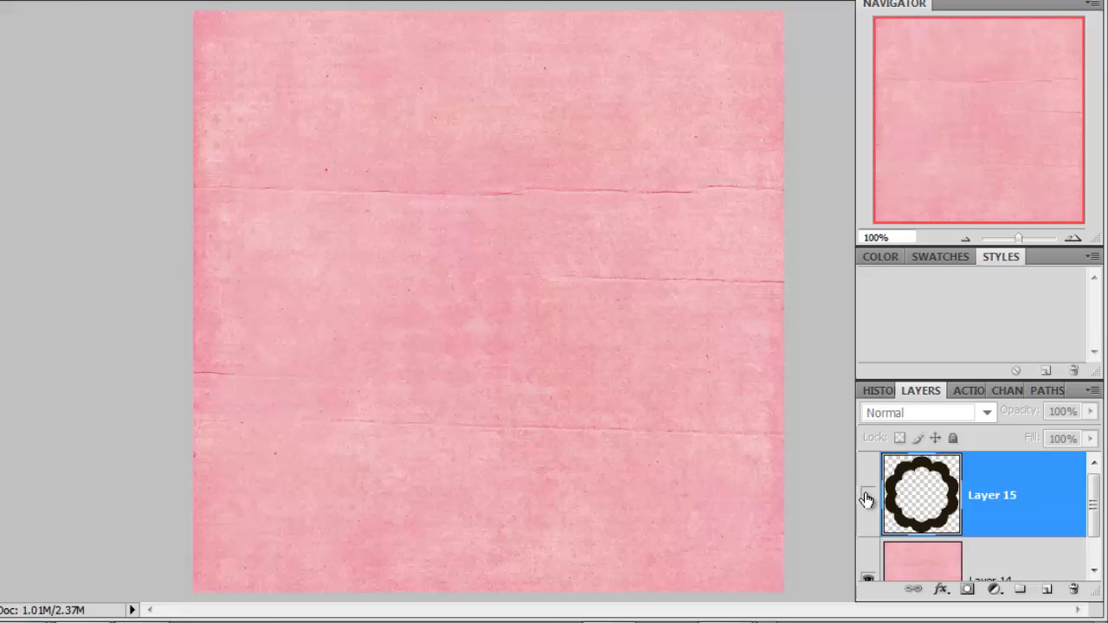
pyautogui.click(868, 499)
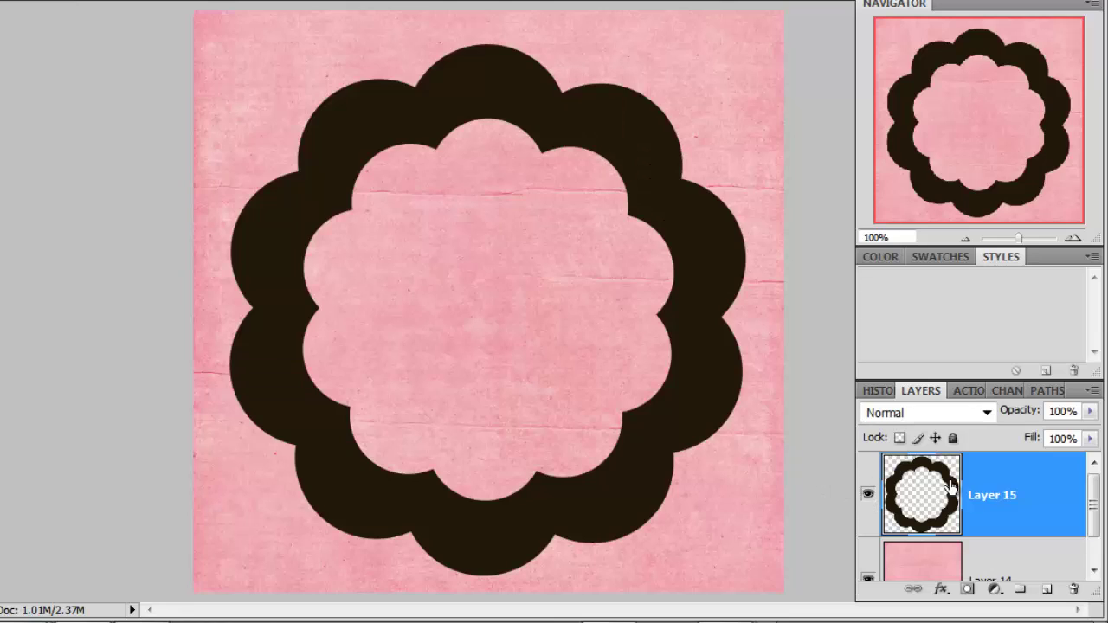
pyautogui.scroll(-1, 1028, 493)
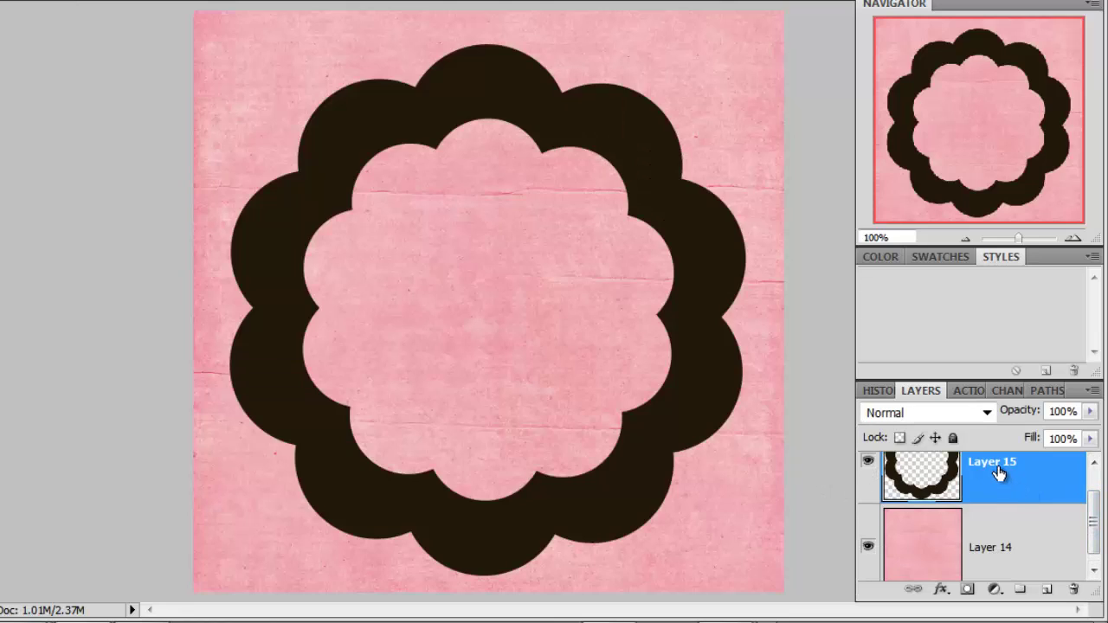
pyautogui.moveTo(999, 471); pyautogui.dragTo(1029, 560)
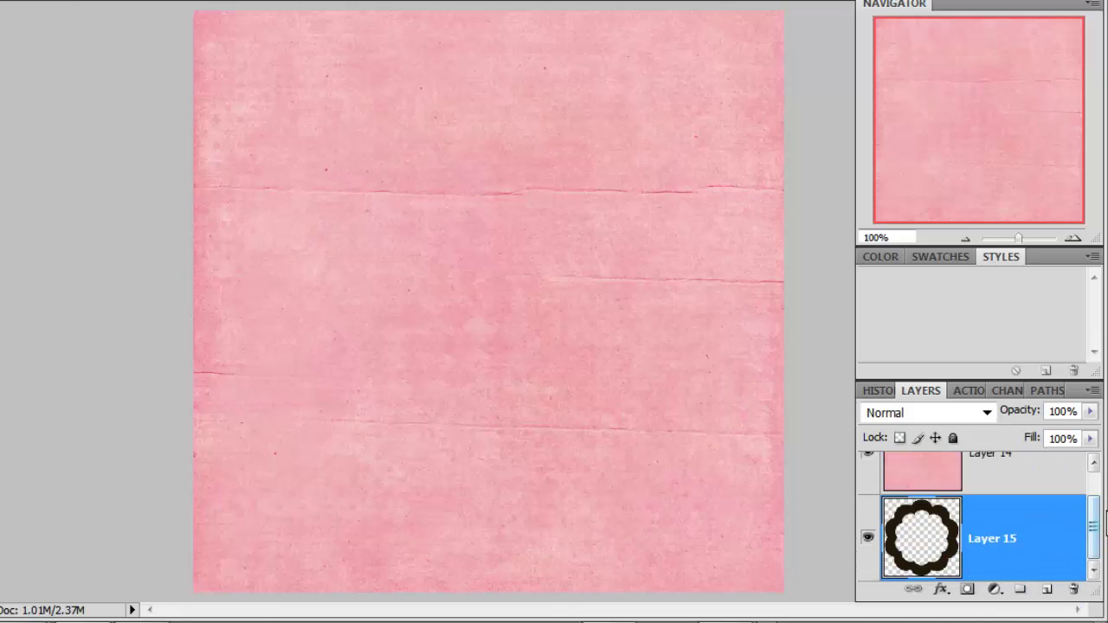
pyautogui.moveTo(1096, 550); pyautogui.dragTo(1100, 512)
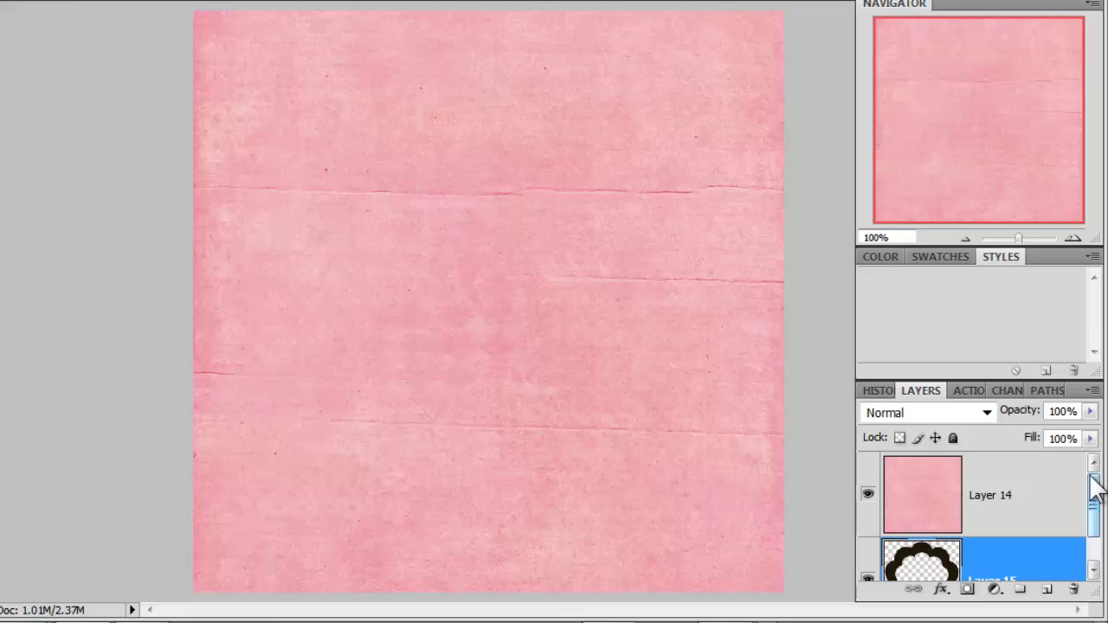
pyautogui.click(1035, 488)
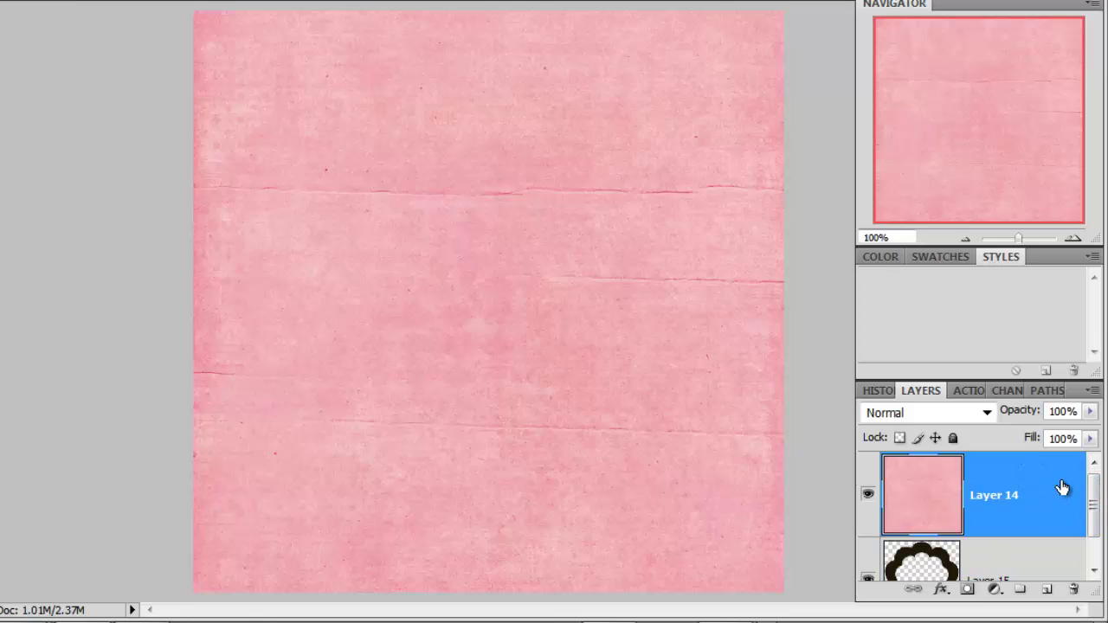
pyautogui.rightClick(1007, 497)
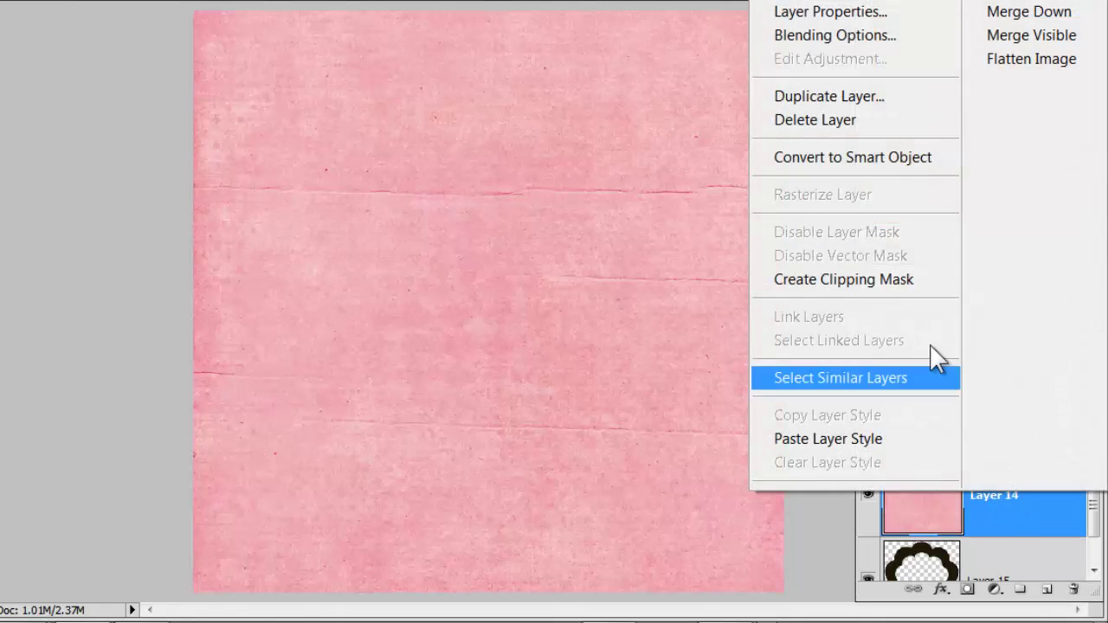
# - Clip the pink paper to the ring and load the ring's outline as a selection
pyautogui.click(897, 279)
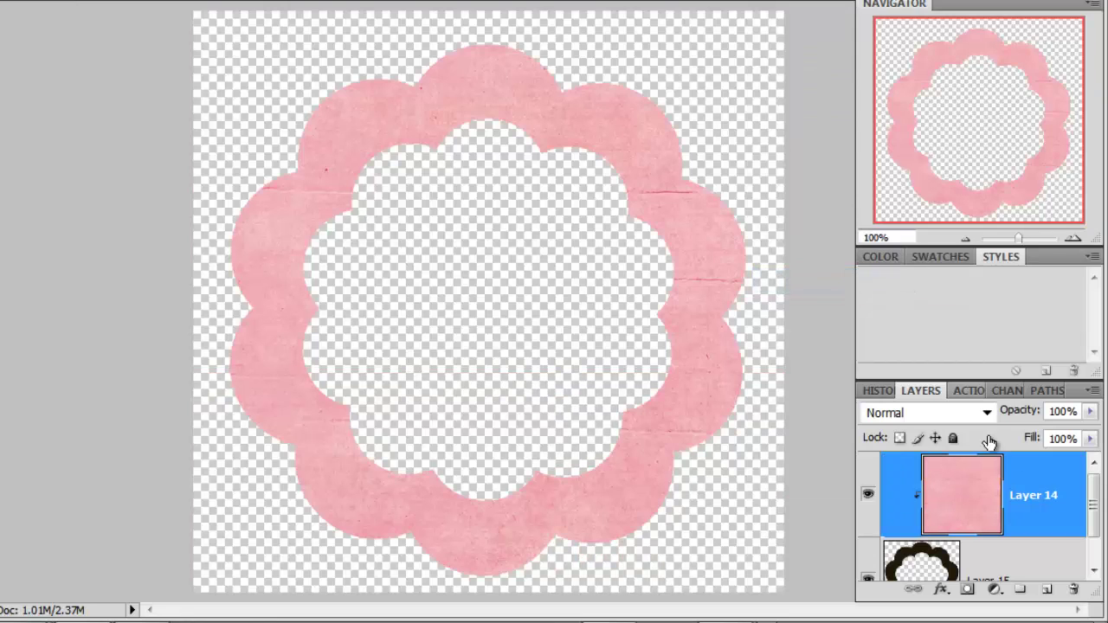
pyautogui.scroll(-1, 996, 537)
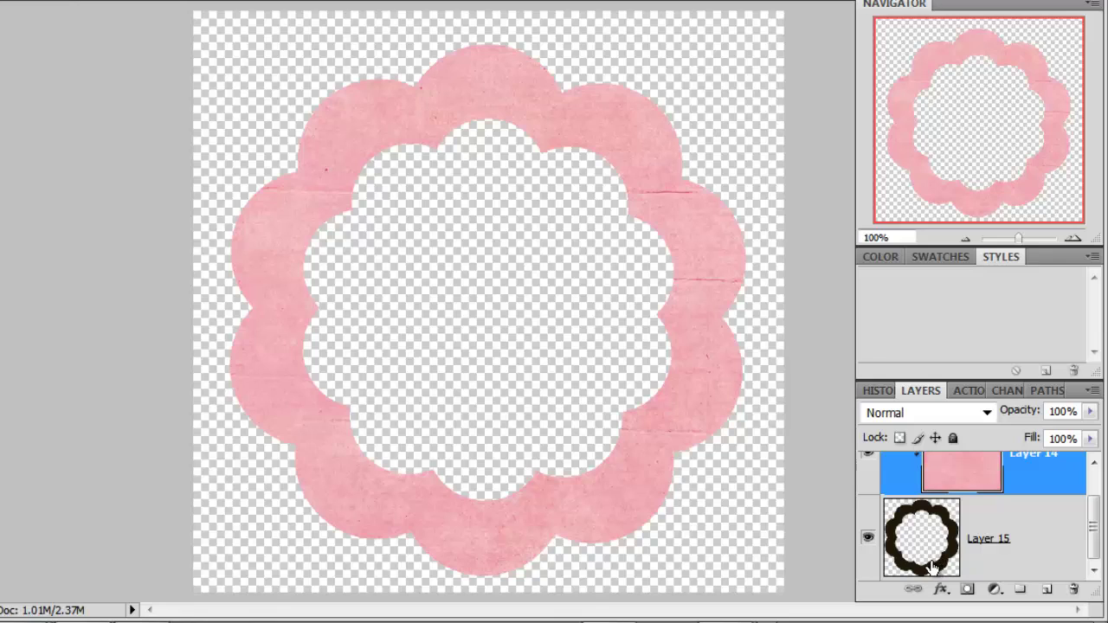
pyautogui.press('ctrl')
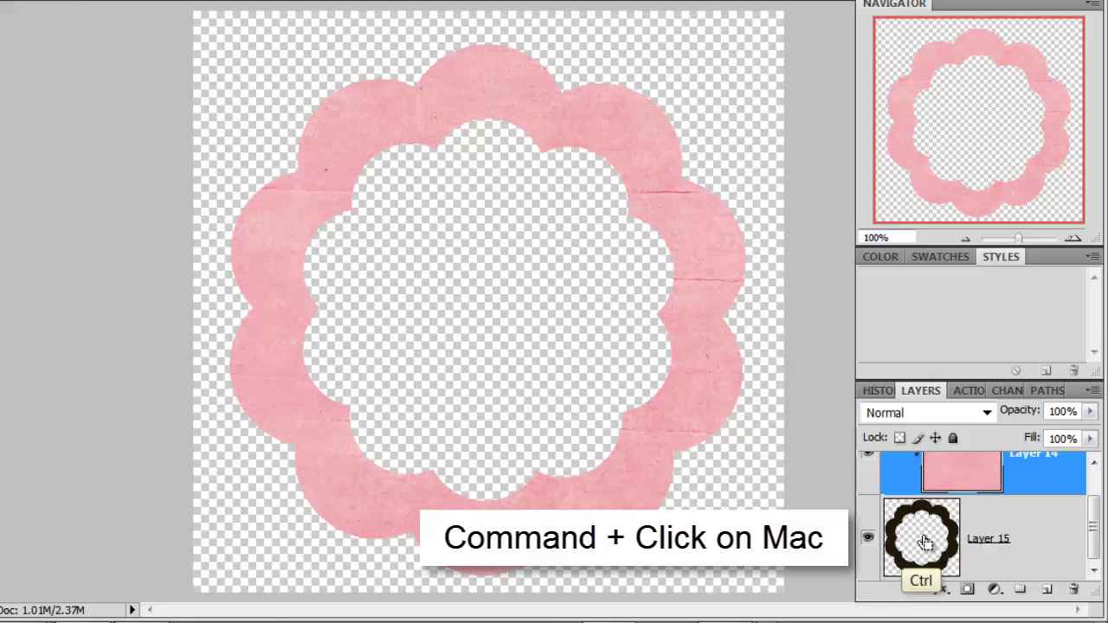
pyautogui.keyDown('ctrl'); pyautogui.click(924, 541); pyautogui.keyUp('ctrl')
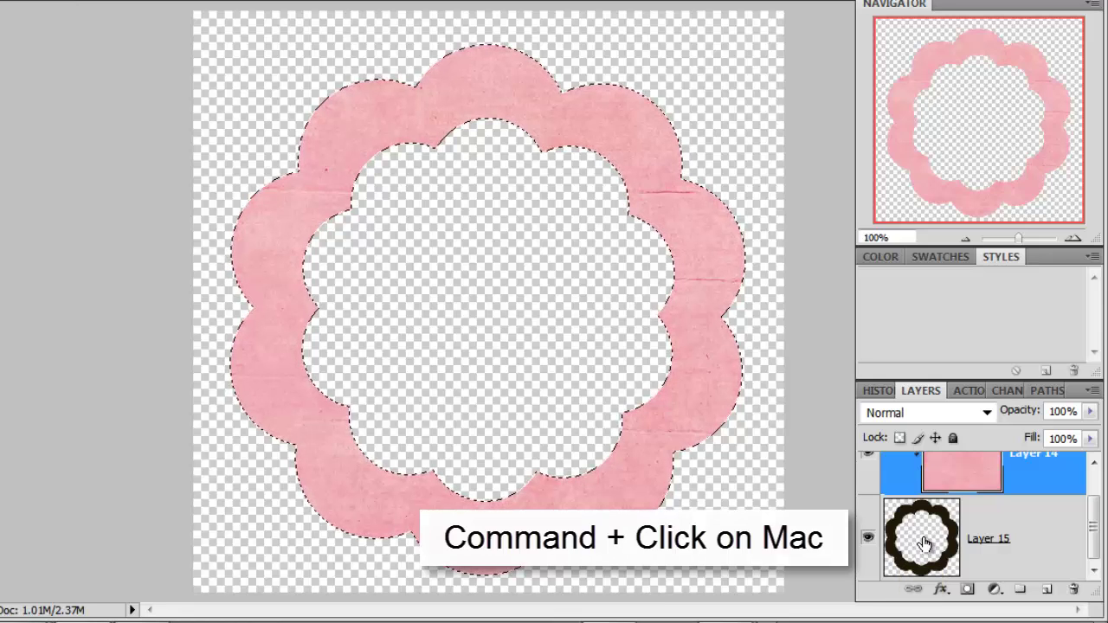
# - Copy the pink ring onto new Layer 16 with Ctrl+J and toggle its visibility to check
pyautogui.moveTo(1098, 531); pyautogui.dragTo(1096, 498)
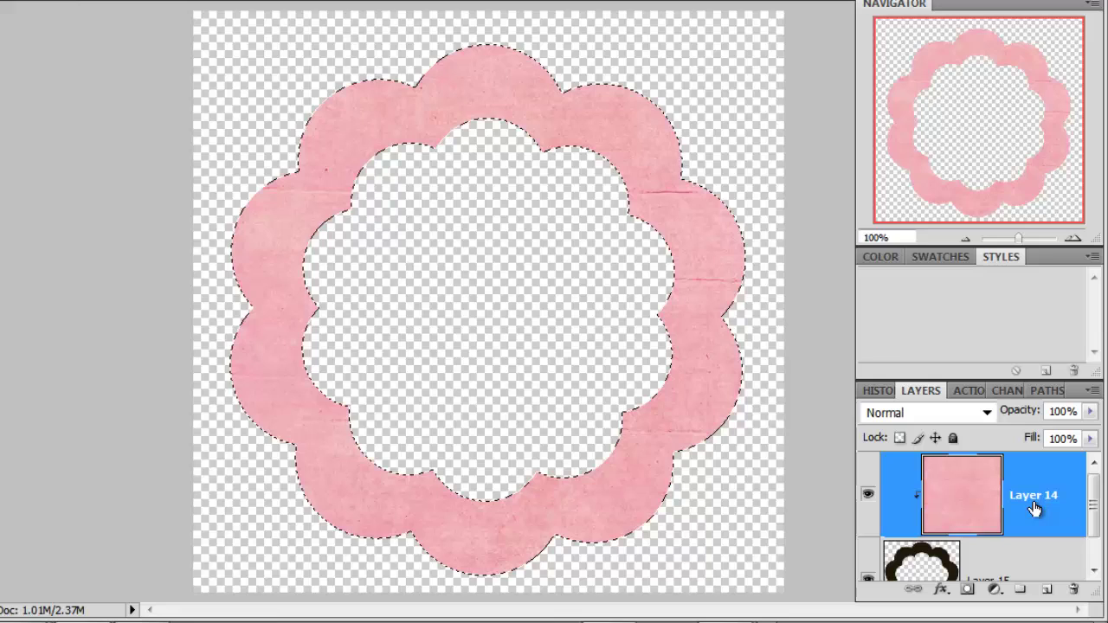
pyautogui.hotkey('ctrl', 'j')
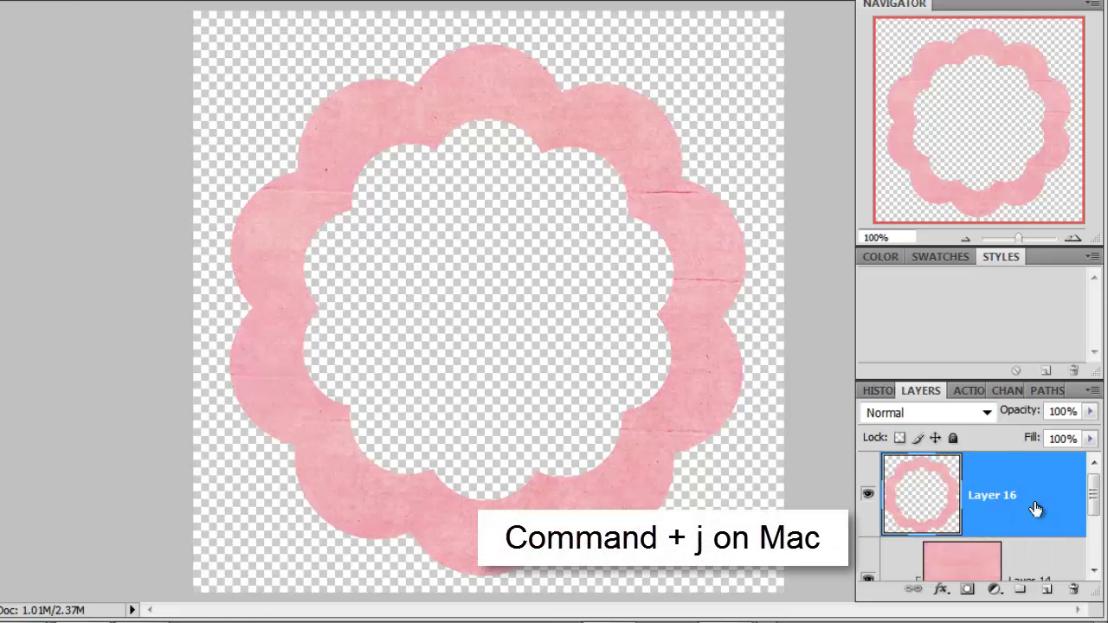
pyautogui.click(868, 495)
pyautogui.click(867, 496)
pyautogui.moveTo(1093, 483); pyautogui.dragTo(1094, 522)
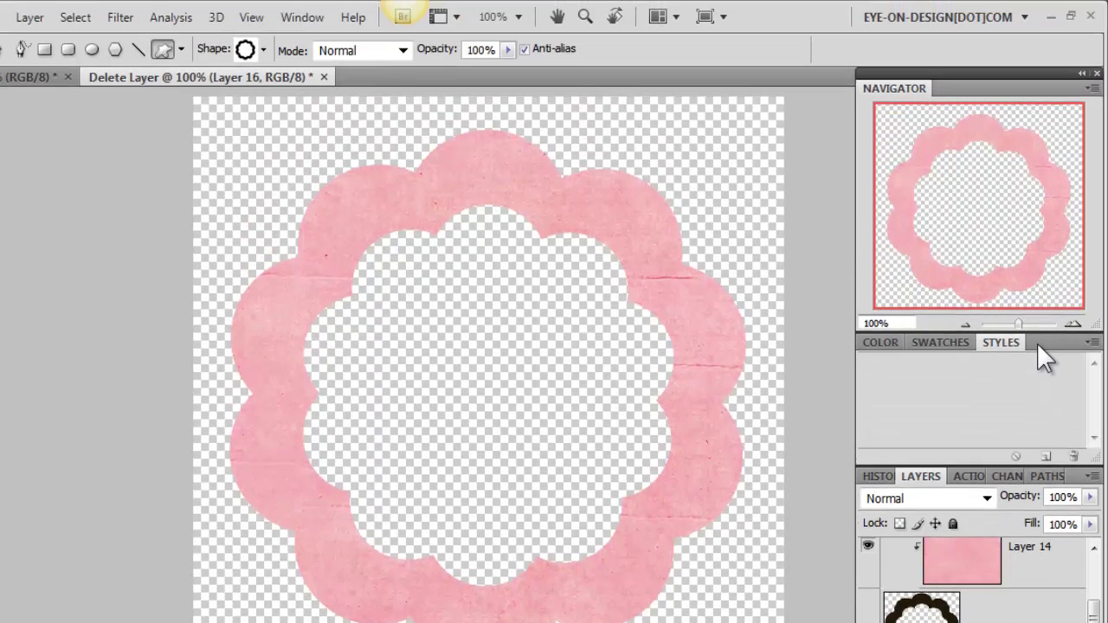
pyautogui.click(302, 18)
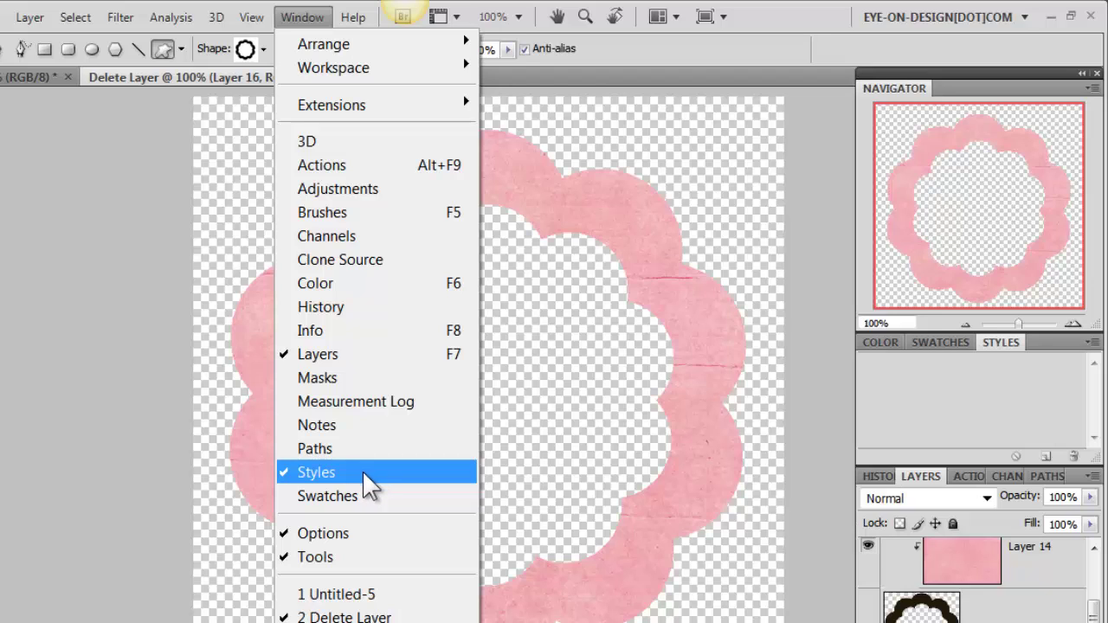
pyautogui.click(1010, 346)
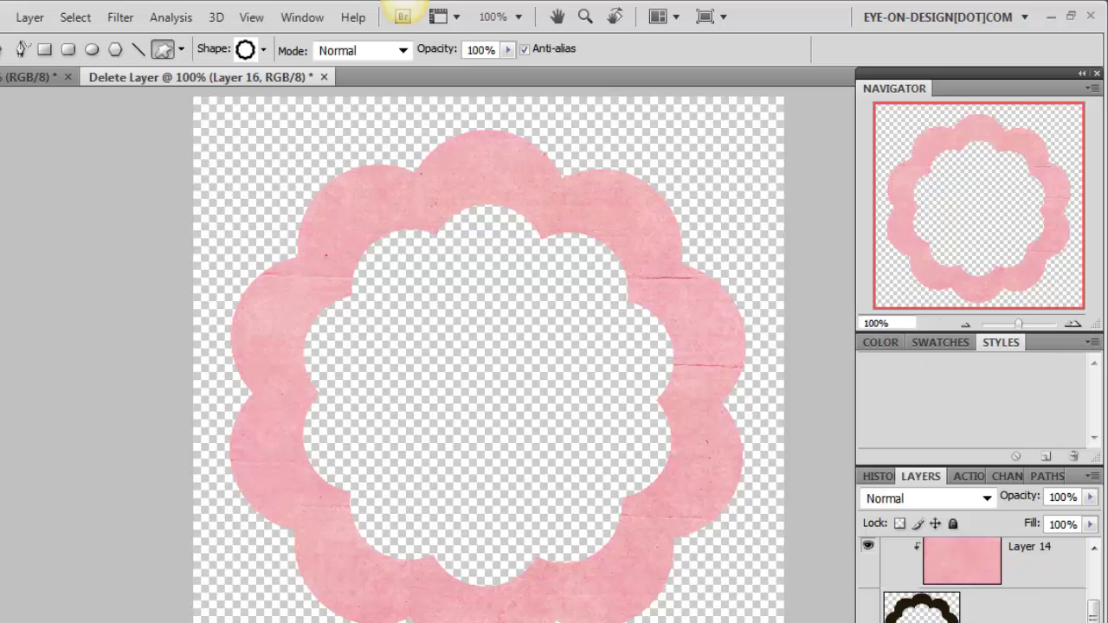
# - Load vjs-tutorialbevel.asl from the Tutorial Bevel folder into Photoshop's Styles panel
pyautogui.click(42, 584)
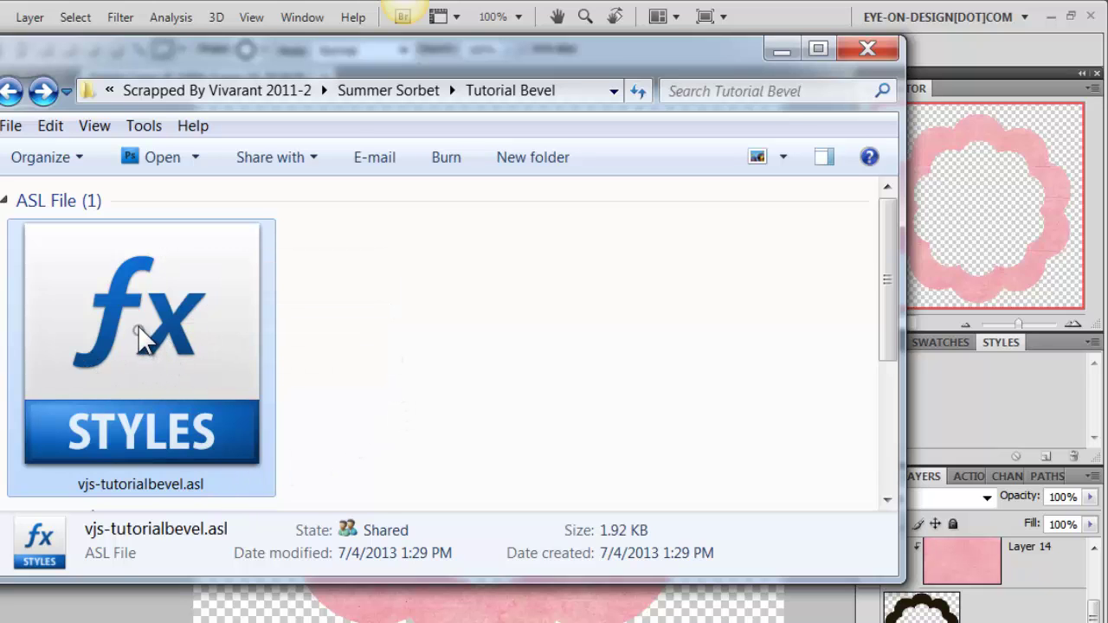
pyautogui.doubleClick(154, 346)
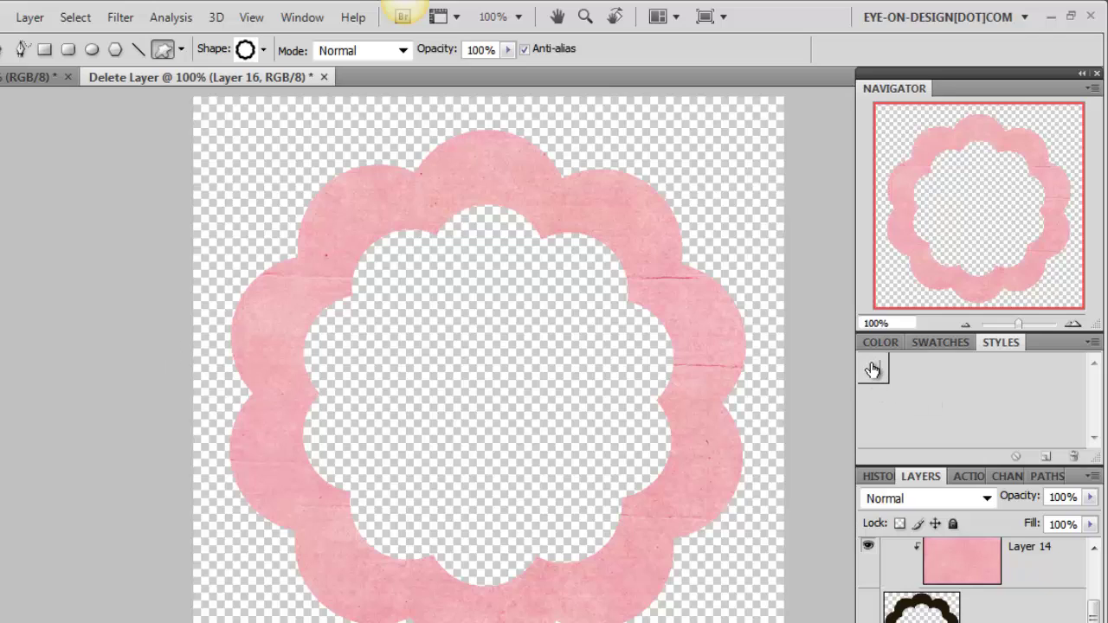
# - Apply the new vjs-tutorialbevel style swatch to frame Layer 16
pyautogui.moveTo(879, 384); pyautogui.dragTo(912, 349)
pyautogui.scroll(2, 992, 566)
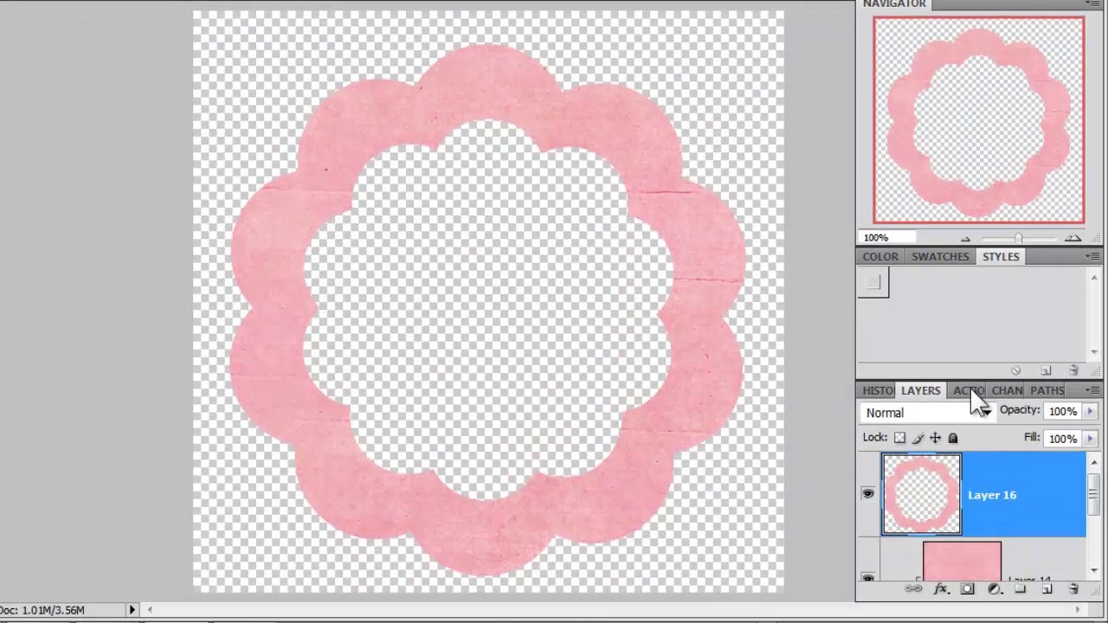
pyautogui.click(878, 285)
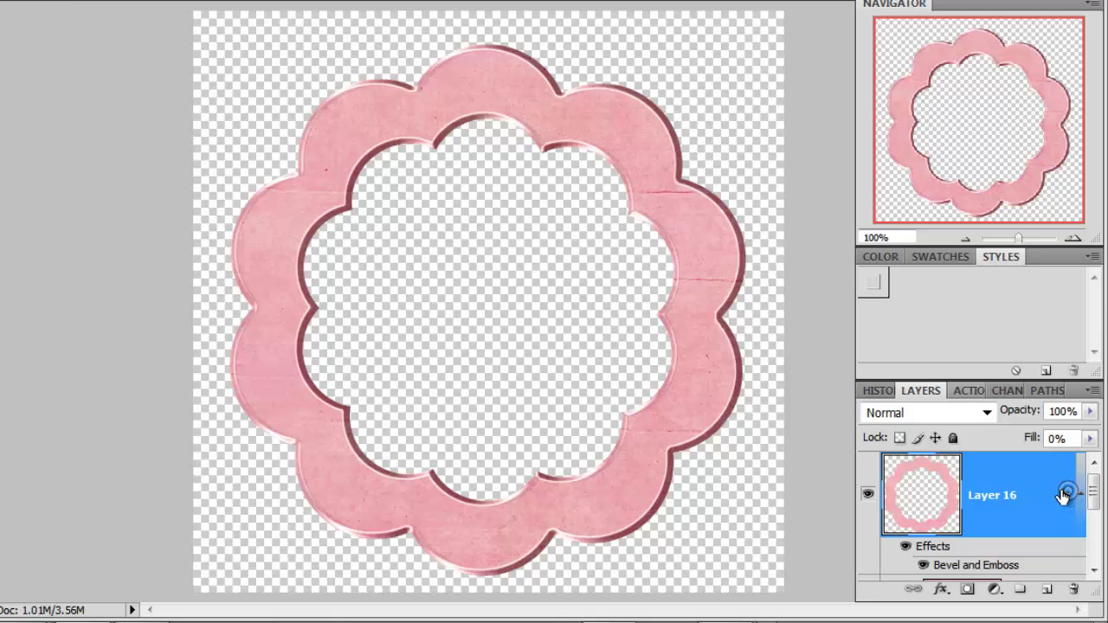
# - Open Layer 16's Bevel and Emboss settings and lower Highlight Opacity to 29%
pyautogui.doubleClick(1074, 509)
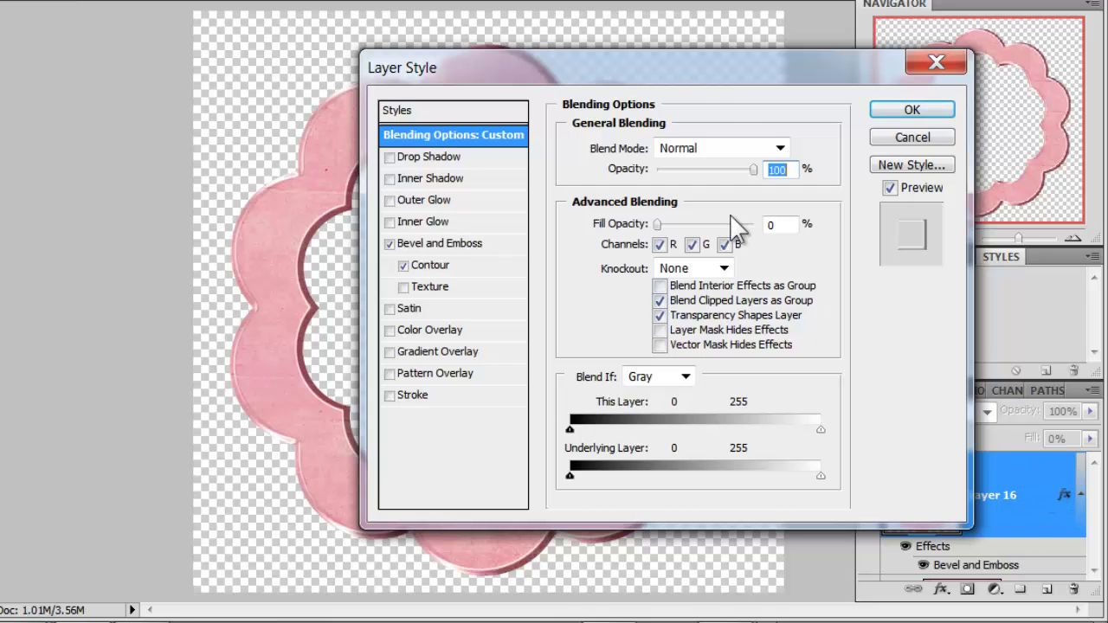
pyautogui.moveTo(668, 76); pyautogui.dragTo(805, 30)
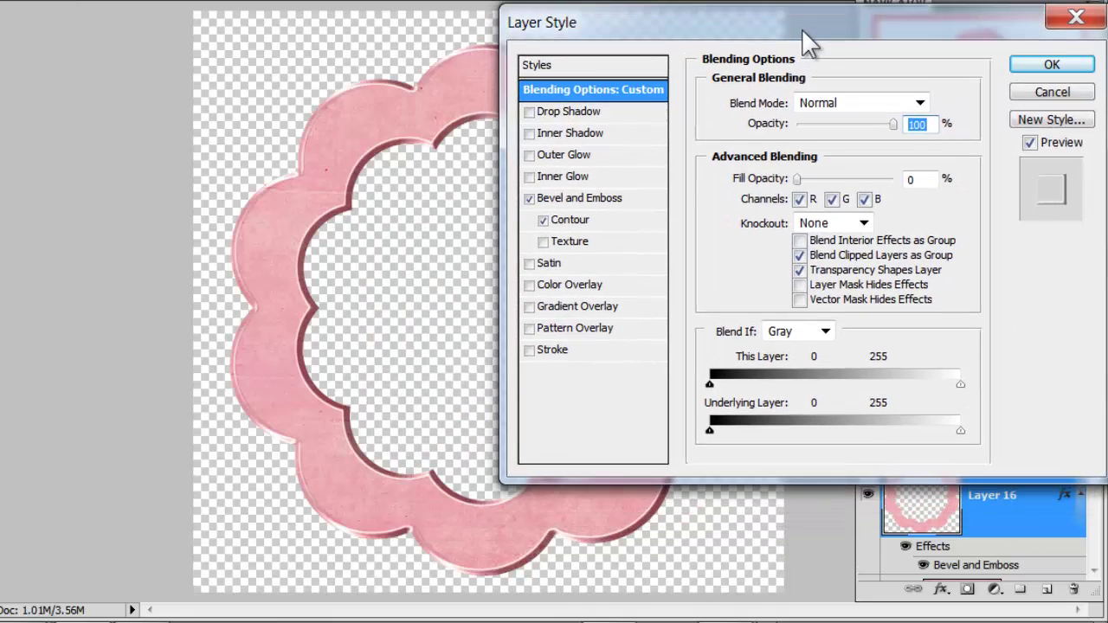
pyautogui.click(598, 203)
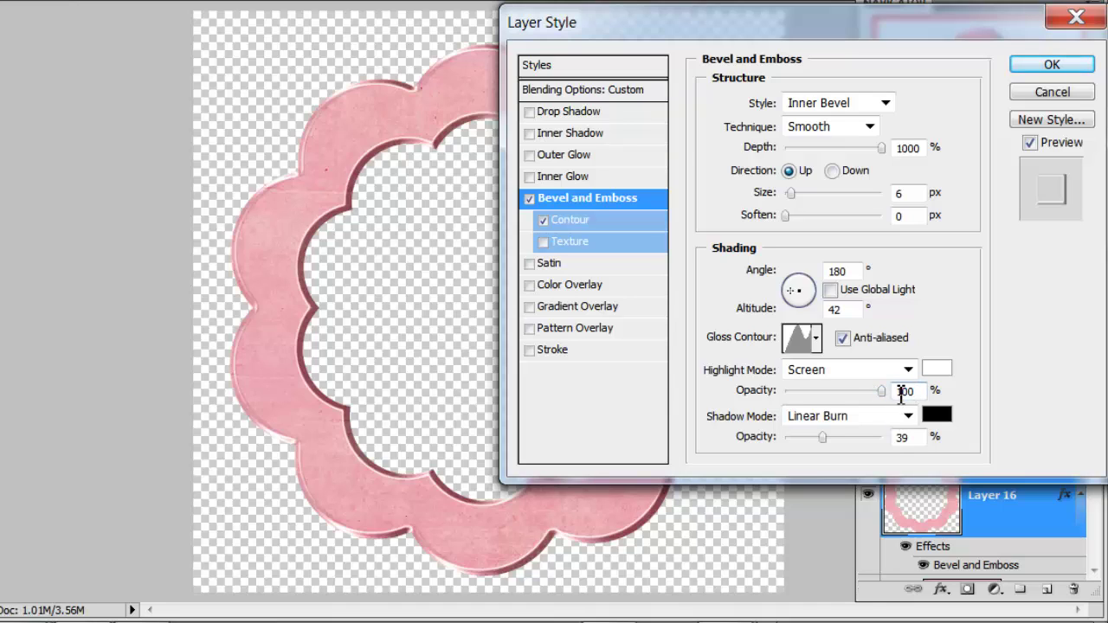
pyautogui.moveTo(879, 390)
pyautogui.mouseDown()
pyautogui.moveTo(800, 392)
pyautogui.moveTo(892, 398)
pyautogui.mouseUp()
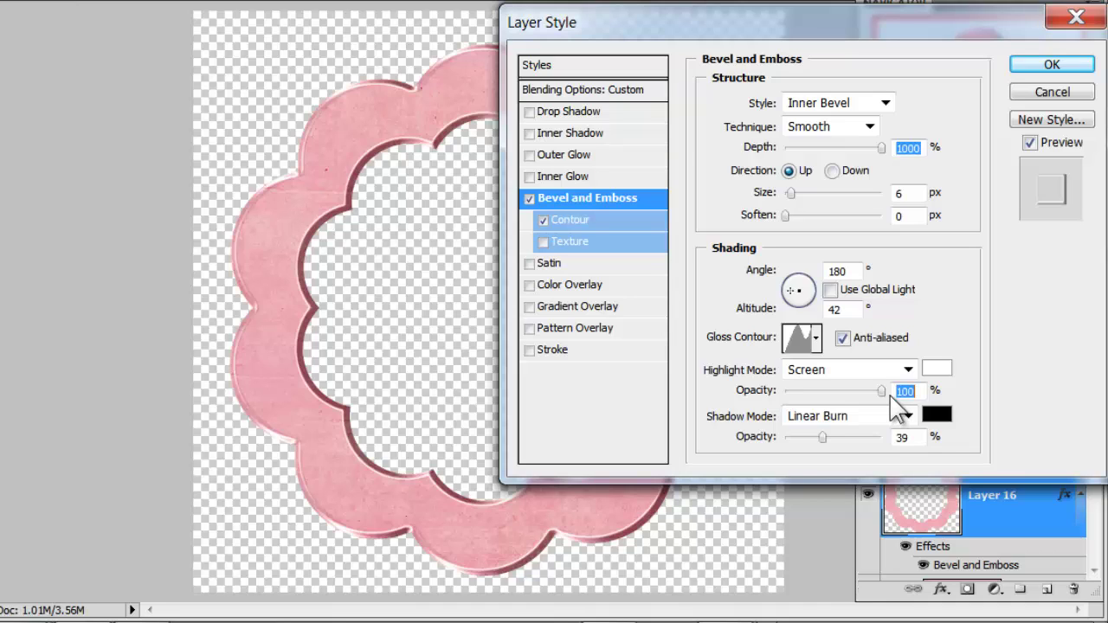
pyautogui.moveTo(883, 397); pyautogui.dragTo(814, 395)
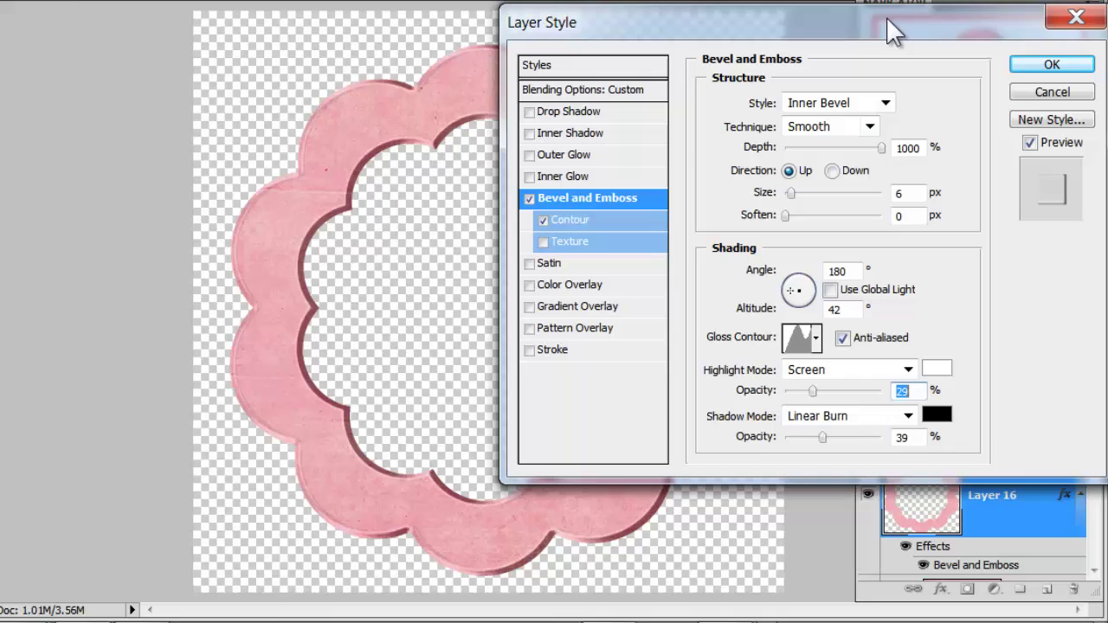
# - Reduce the bevel Shadow Opacity to 20% and start picking a new shadow colour
pyautogui.moveTo(892, 33); pyautogui.dragTo(925, 42)
pyautogui.moveTo(856, 447)
pyautogui.mouseDown()
pyautogui.moveTo(833, 448)
pyautogui.moveTo(842, 457)
pyautogui.mouseUp()
pyautogui.moveTo(915, 43); pyautogui.dragTo(850, 34)
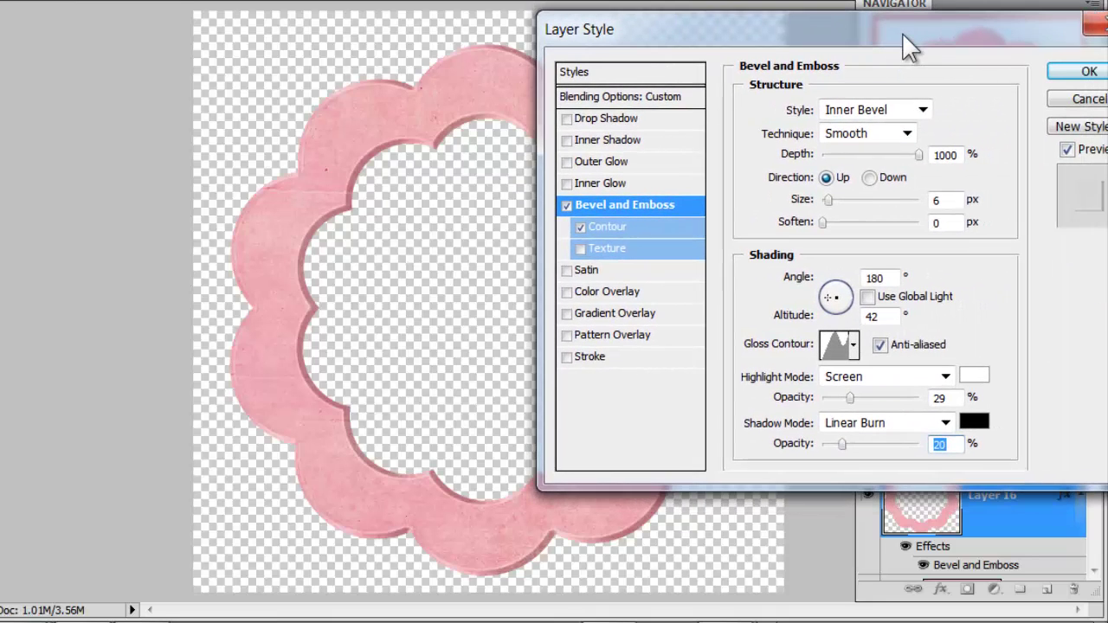
pyautogui.click(968, 422)
pyautogui.moveTo(1057, 161); pyautogui.dragTo(837, 174)
# - Set the bevel shadow to dusty pink b36d77, sampled from the frame, at 29% opacity
pyautogui.click(378, 513)
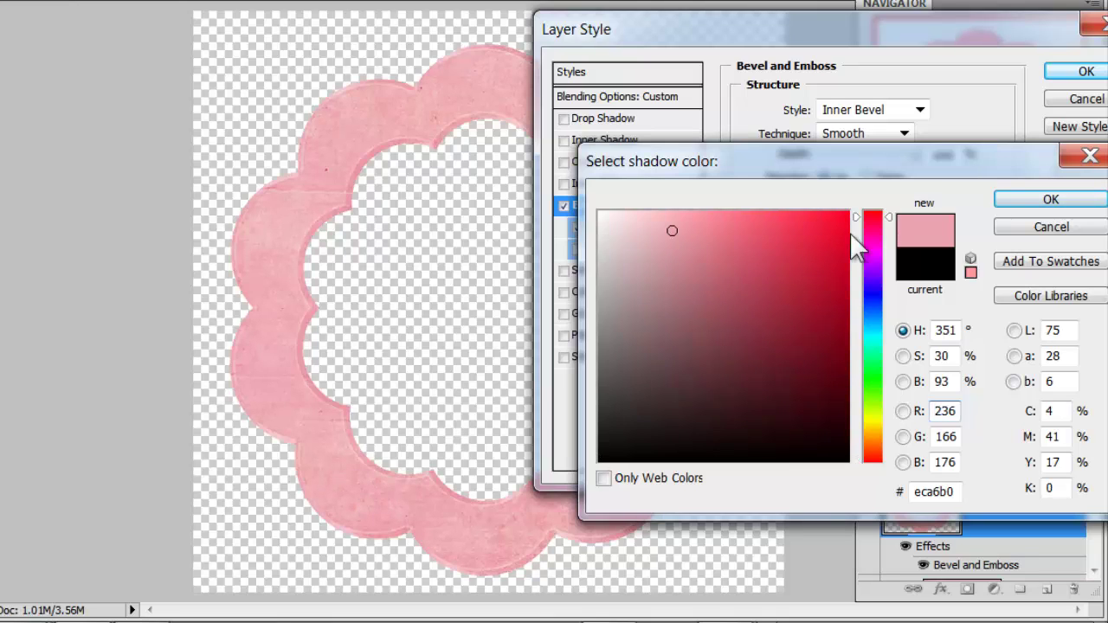
pyautogui.click(690, 277)
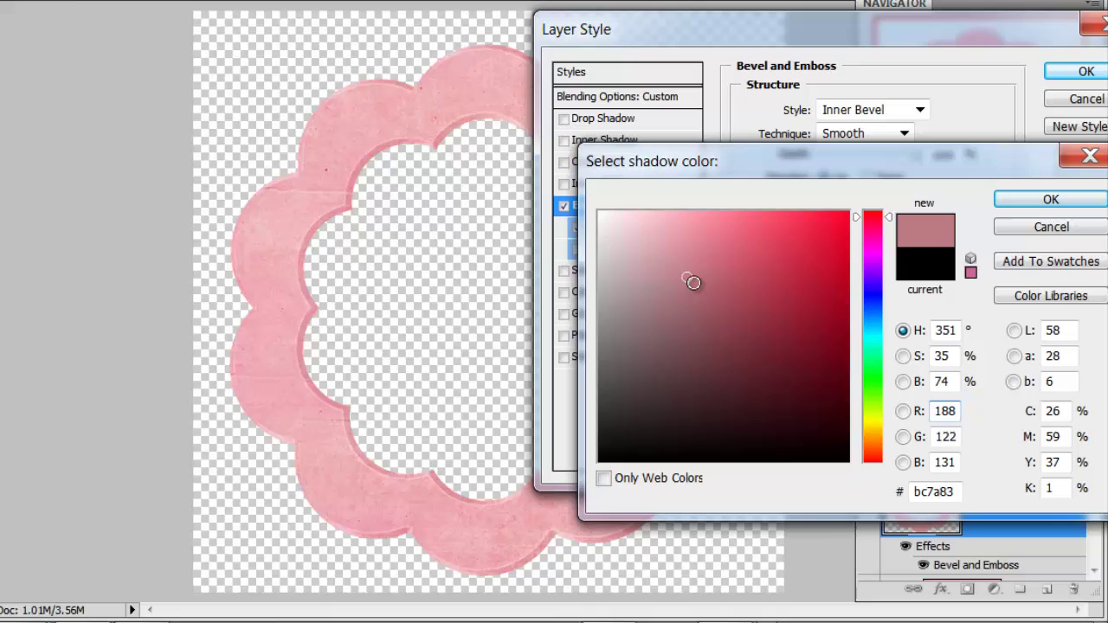
pyautogui.click(703, 288)
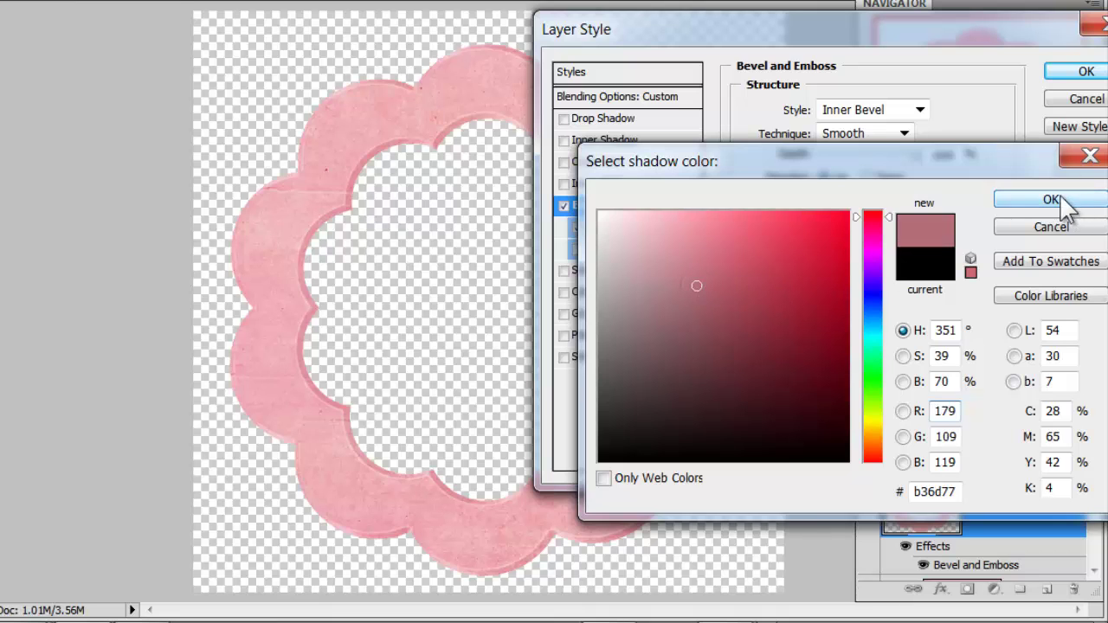
pyautogui.click(1012, 204)
pyautogui.moveTo(916, 37); pyautogui.dragTo(886, 36)
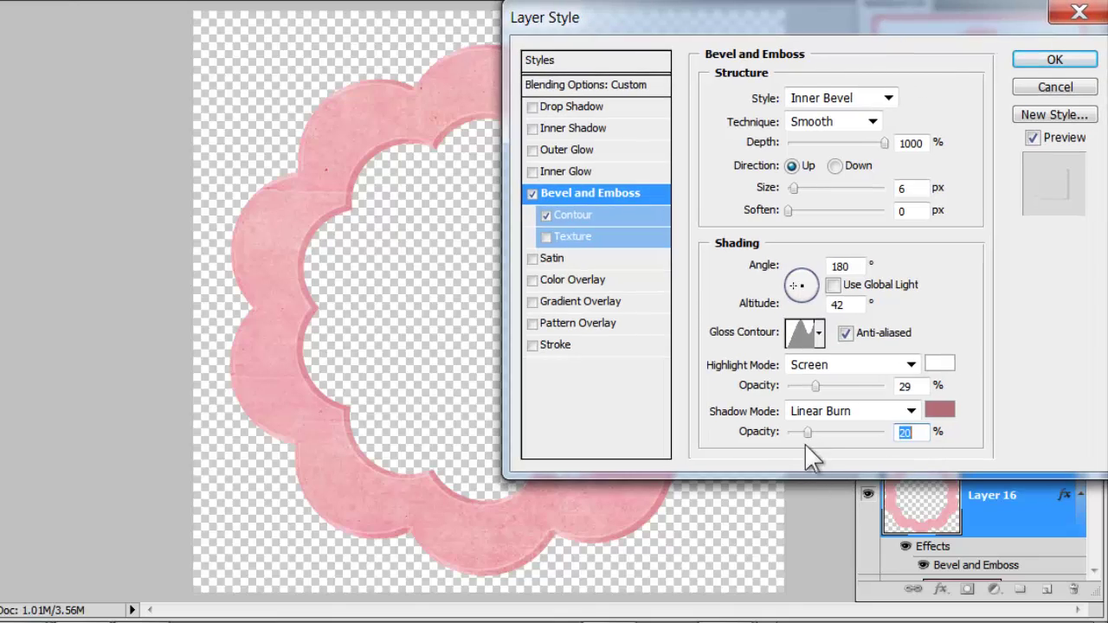
pyautogui.moveTo(811, 431)
pyautogui.mouseDown()
pyautogui.moveTo(851, 430)
pyautogui.moveTo(815, 433)
pyautogui.mouseUp()
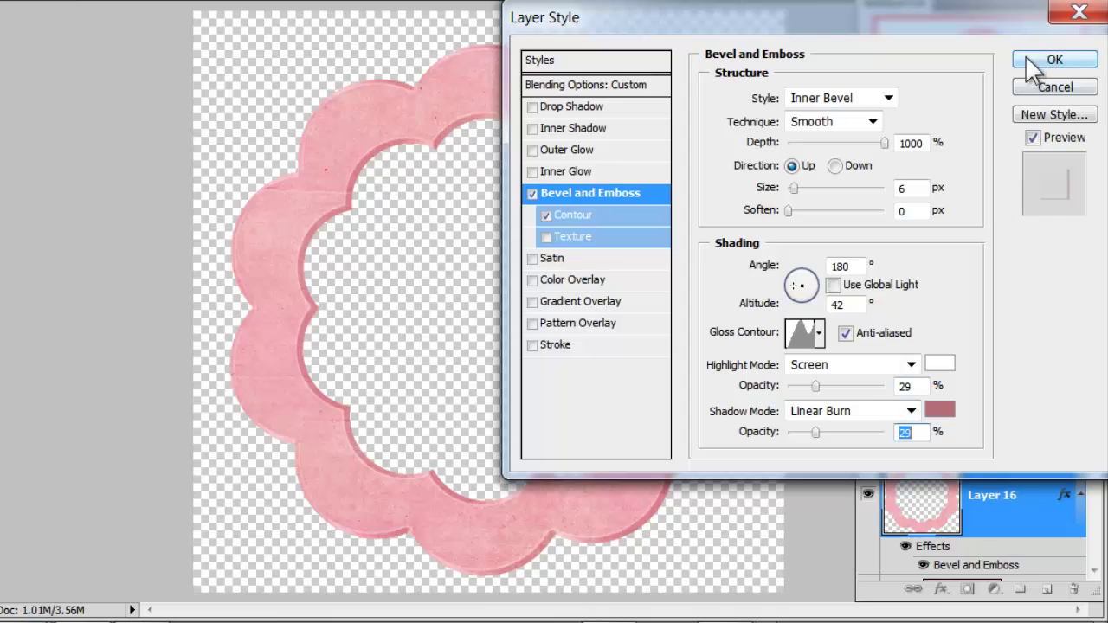
pyautogui.moveTo(985, 11); pyautogui.dragTo(875, 29)
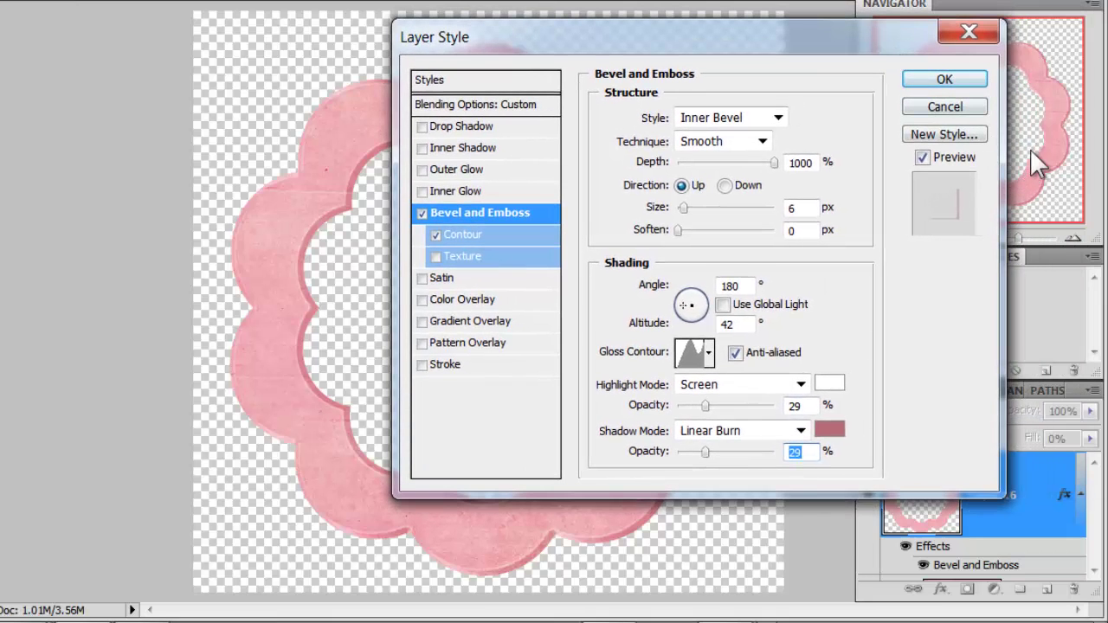
# - Confirm the pink-shadow bevel and test lower opacities, leaving Layer 16 at 100%
pyautogui.click(944, 80)
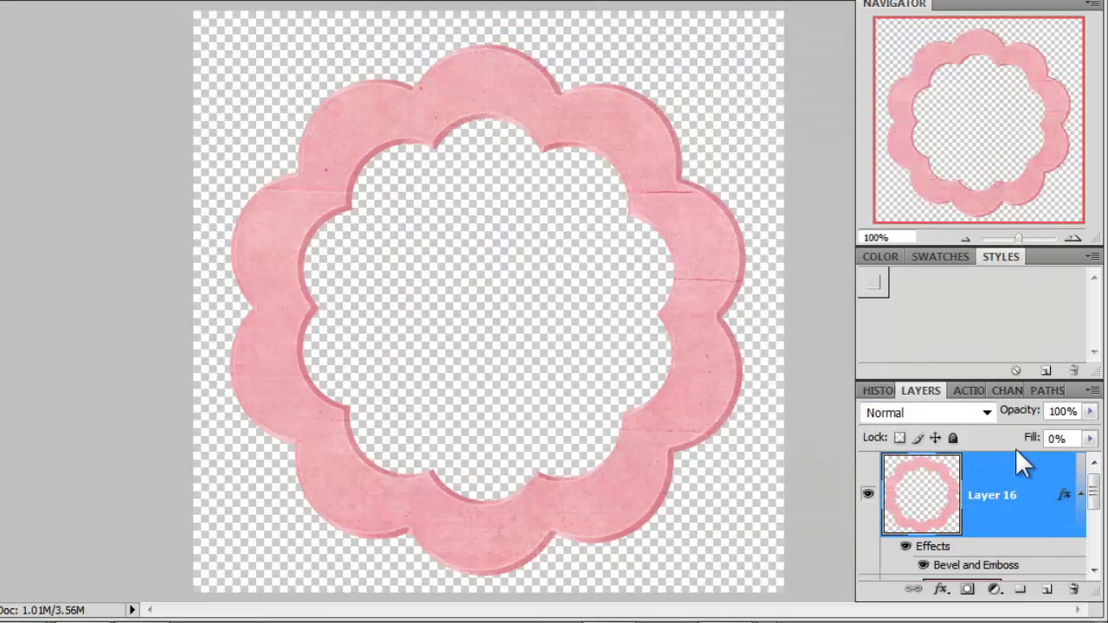
pyautogui.click(1090, 413)
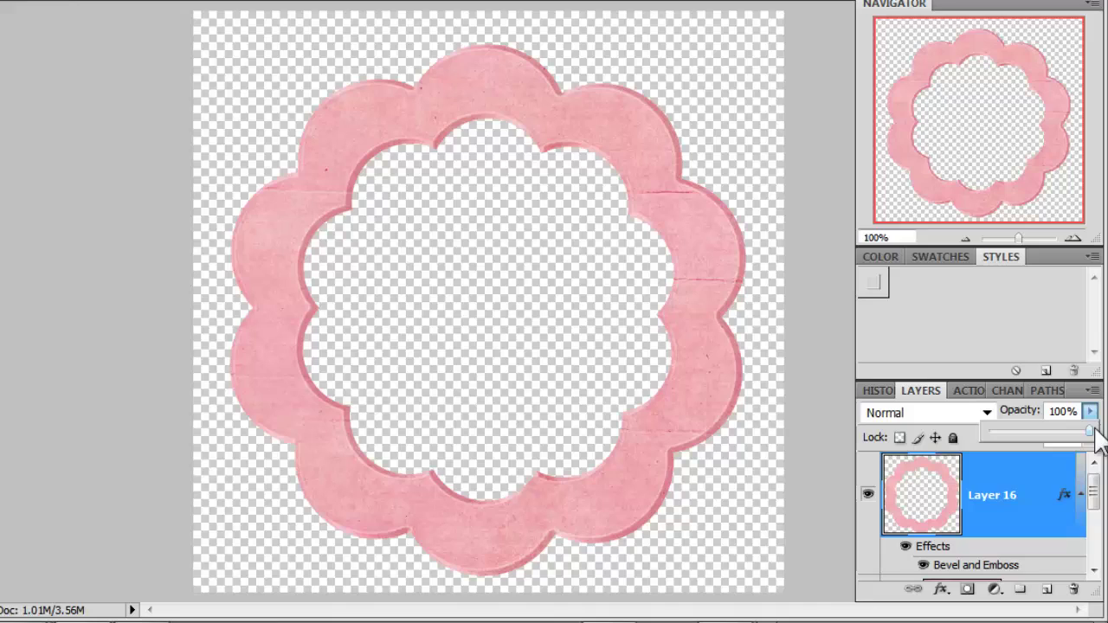
pyautogui.moveTo(1089, 431)
pyautogui.mouseDown()
pyautogui.moveTo(1032, 432)
pyautogui.moveTo(1085, 439)
pyautogui.mouseUp()
pyautogui.moveTo(1082, 437)
pyautogui.mouseDown()
pyautogui.moveTo(1072, 437)
pyautogui.moveTo(1094, 430)
pyautogui.mouseUp()
# - Leave opacity at 100% and scale Layer 16's bevel effect to 117% with Scale Effects
pyautogui.click(972, 437)
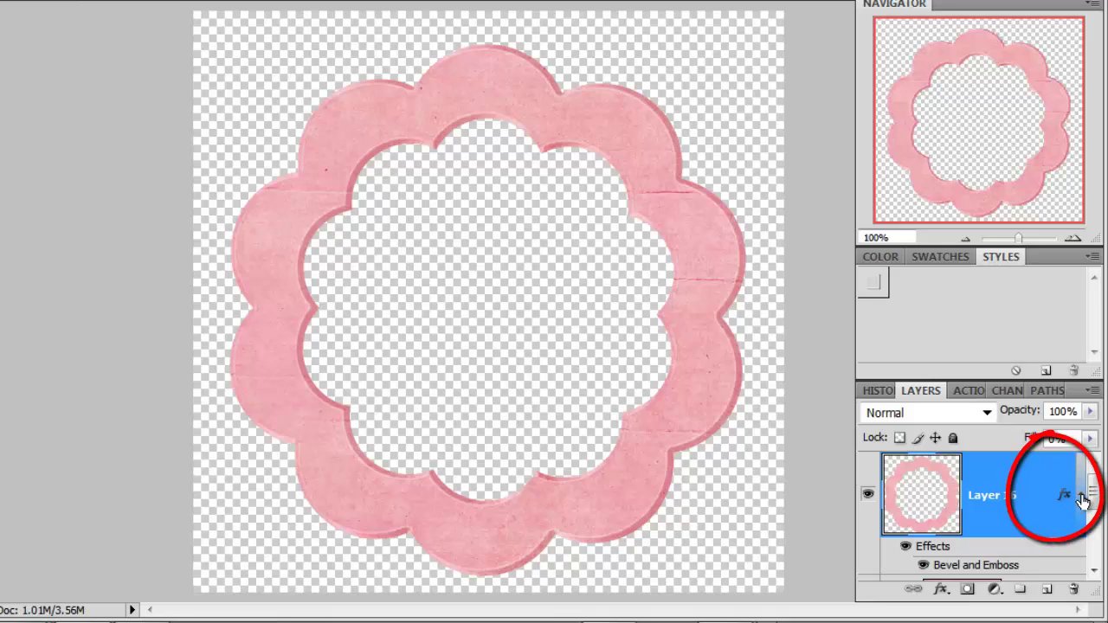
pyautogui.rightClick(1083, 499)
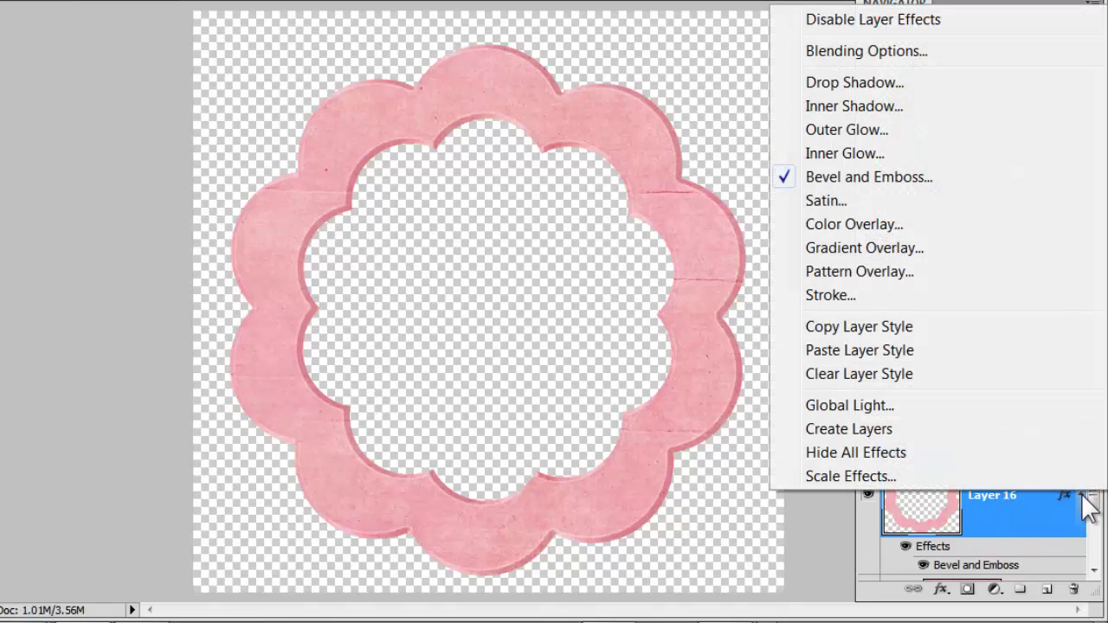
pyautogui.click(1079, 495)
pyautogui.rightClick(1079, 500)
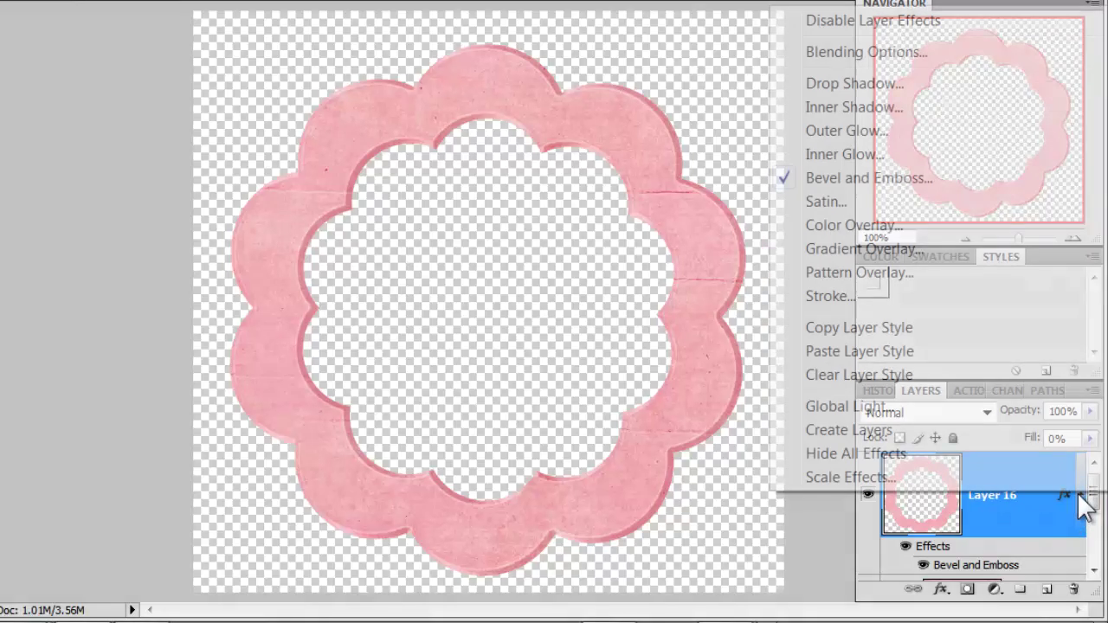
pyautogui.click(1018, 475)
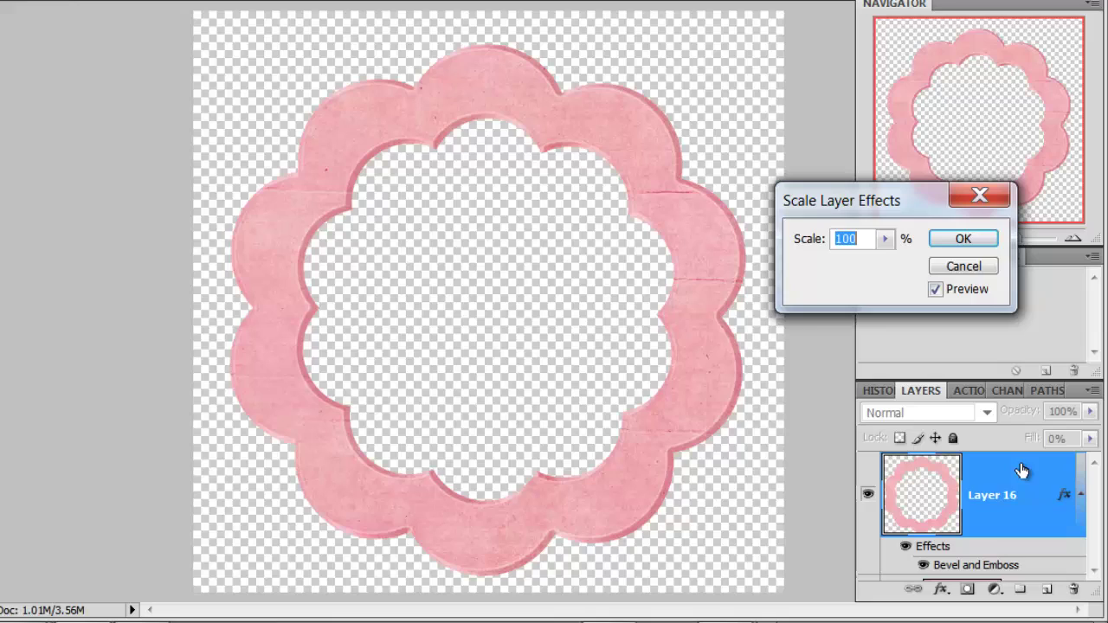
pyautogui.click(884, 239)
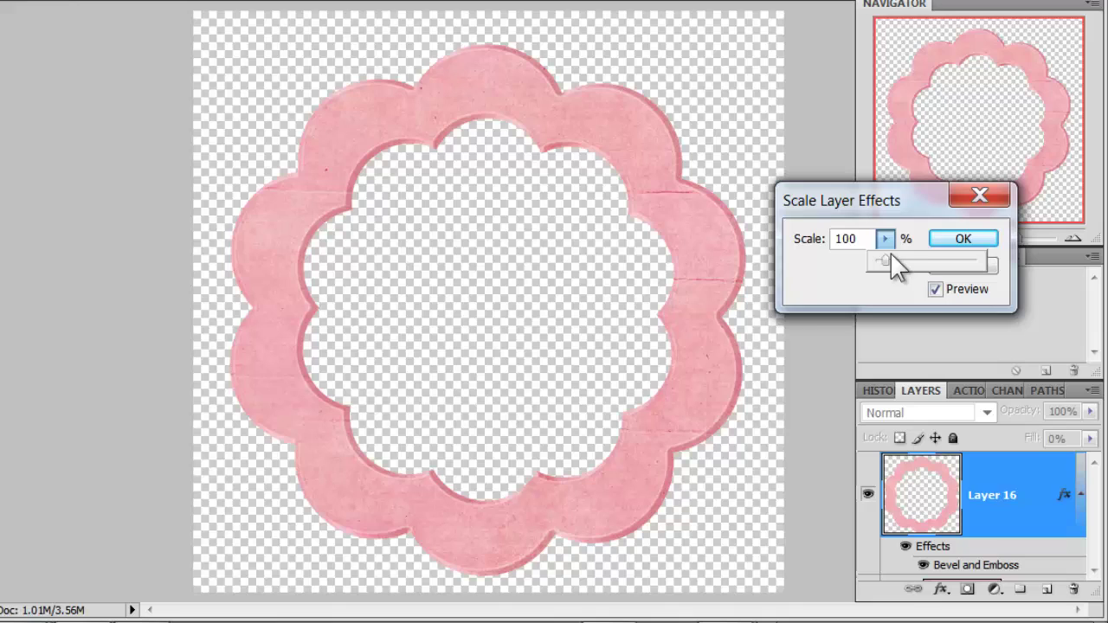
pyautogui.moveTo(888, 259)
pyautogui.mouseDown()
pyautogui.moveTo(976, 258)
pyautogui.moveTo(883, 260)
pyautogui.mouseUp()
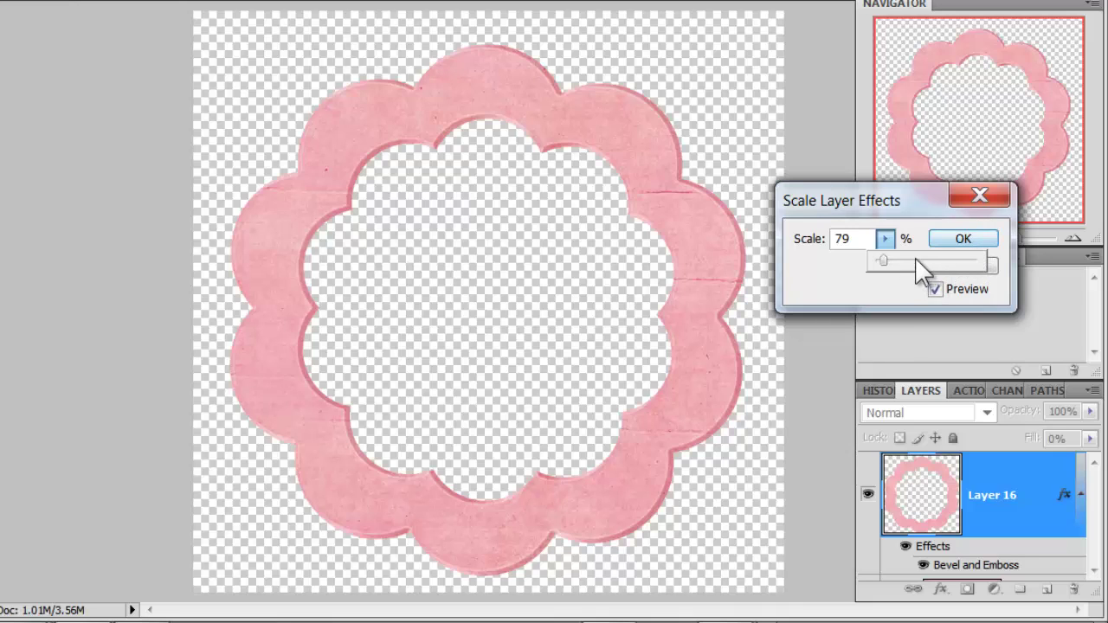
pyautogui.moveTo(883, 262)
pyautogui.mouseDown()
pyautogui.moveTo(914, 260)
pyautogui.moveTo(887, 261)
pyautogui.mouseUp()
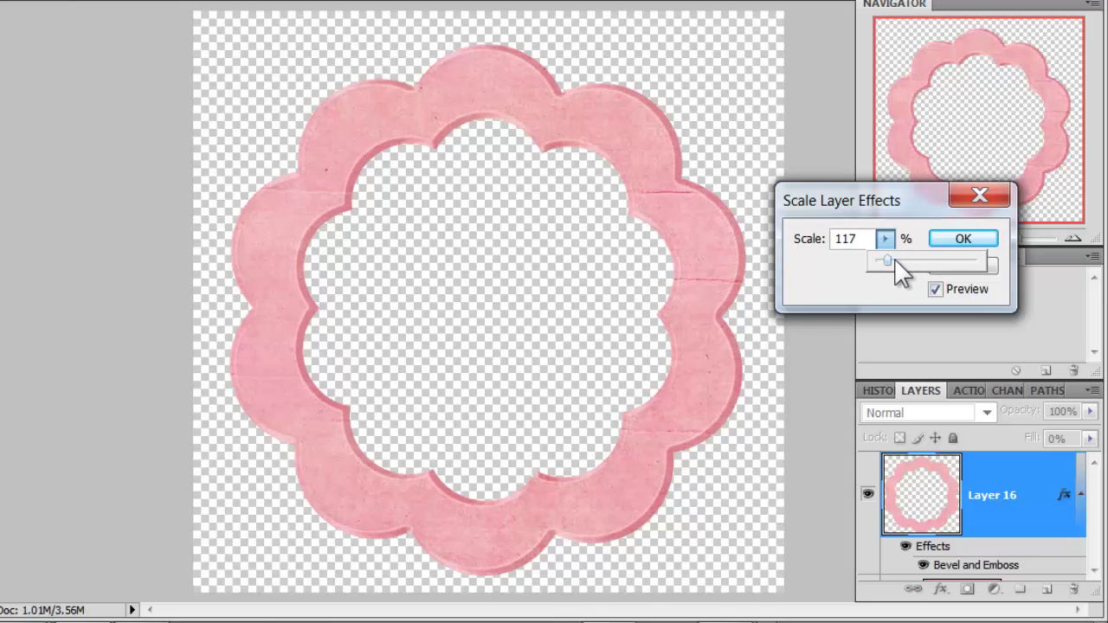
pyautogui.click(972, 241)
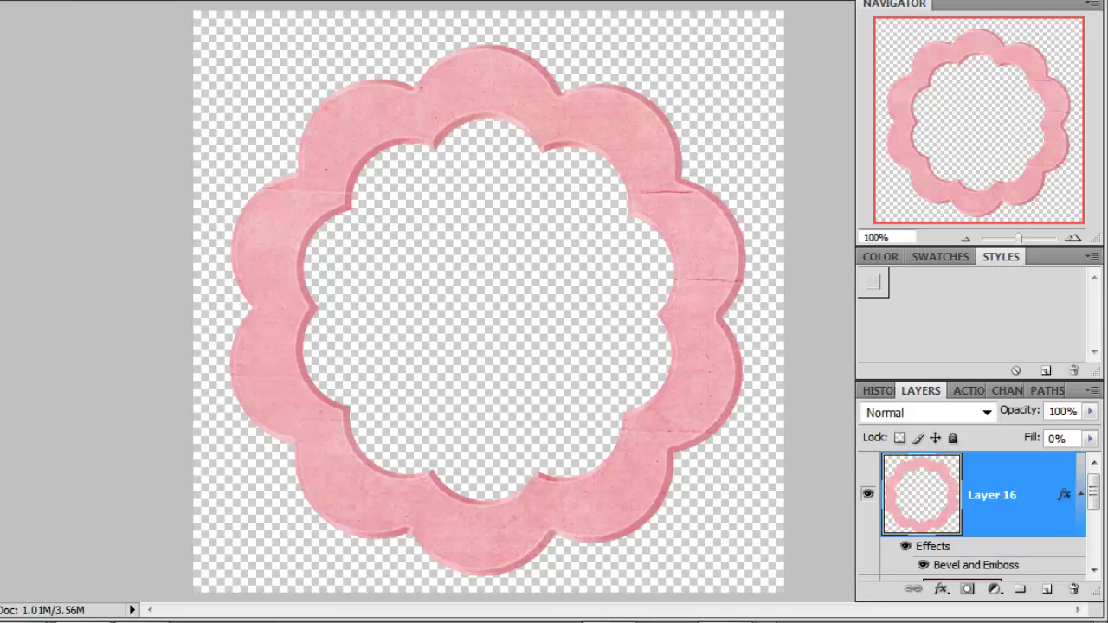
# - Merge the bevel effect into Layer 16 and toggle its visibility to check the result
pyautogui.hotkey('ctrl', 'shift', 'e')
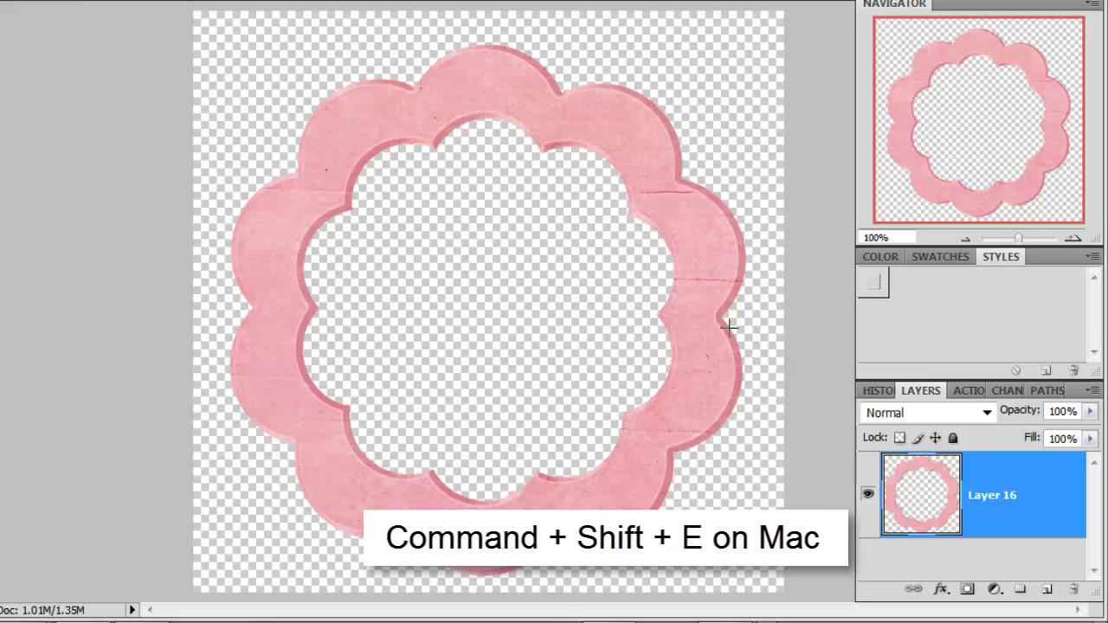
pyautogui.click(868, 493)
pyautogui.click(868, 494)
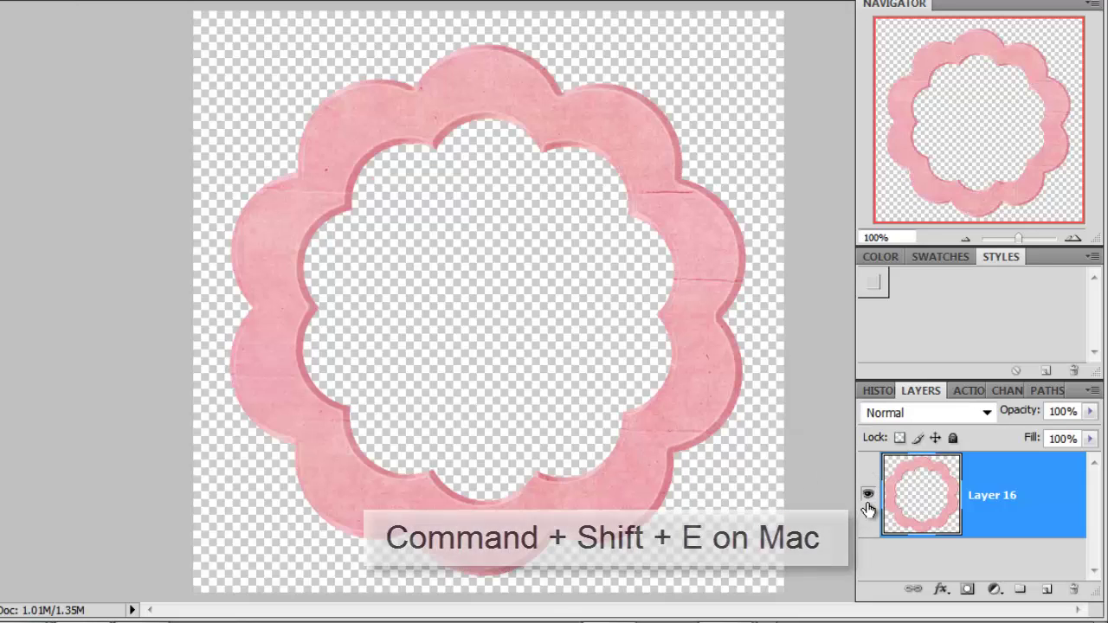
pyautogui.click(868, 498)
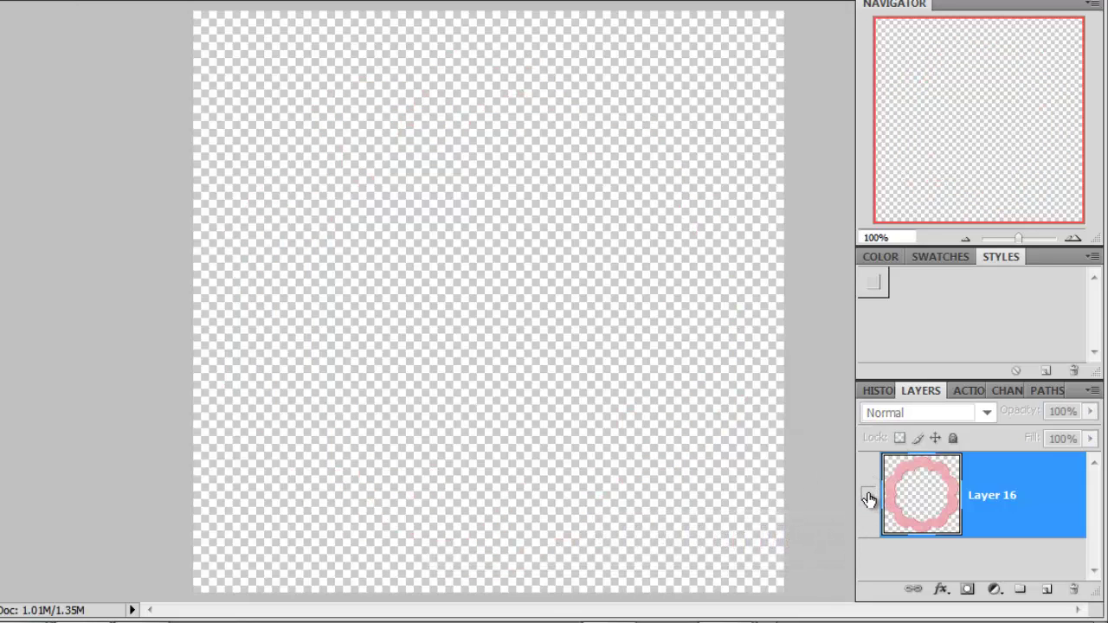
pyautogui.click(869, 497)
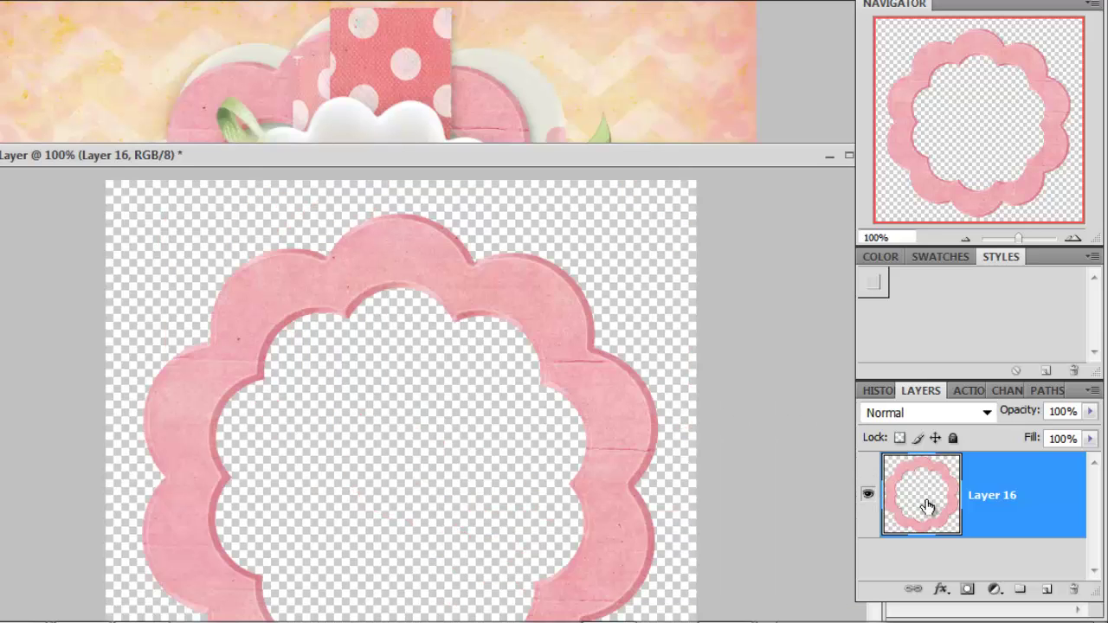
# - Copy the frame layer into the Untitled-5 scrapbook layout and minimize the frame document
pyautogui.moveTo(927, 507); pyautogui.dragTo(520, 78)
pyautogui.click(818, 161)
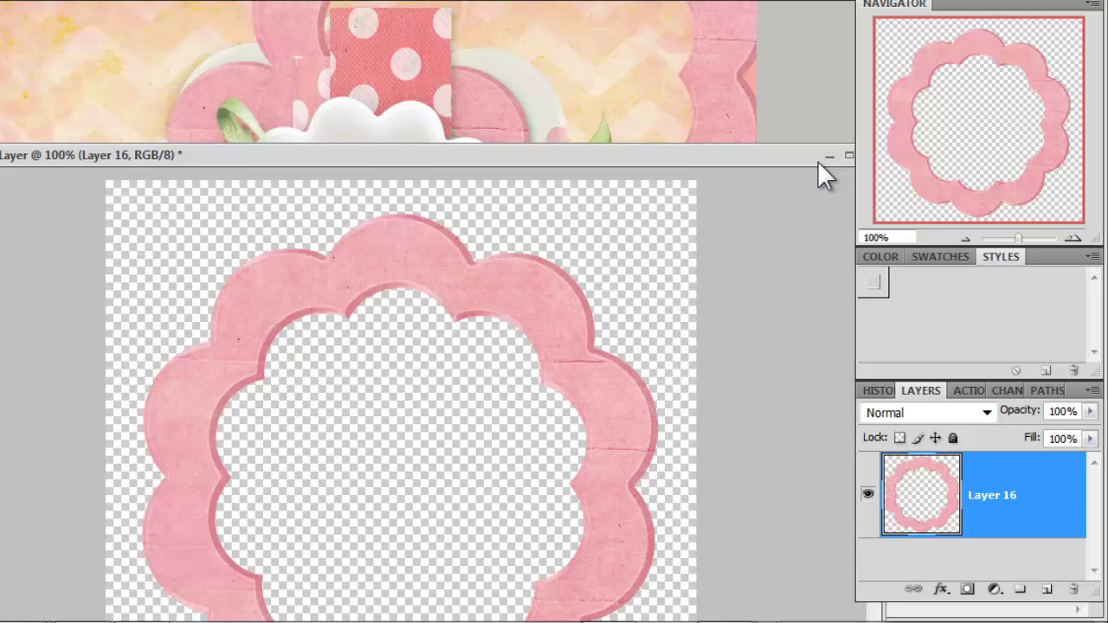
pyautogui.click(826, 156)
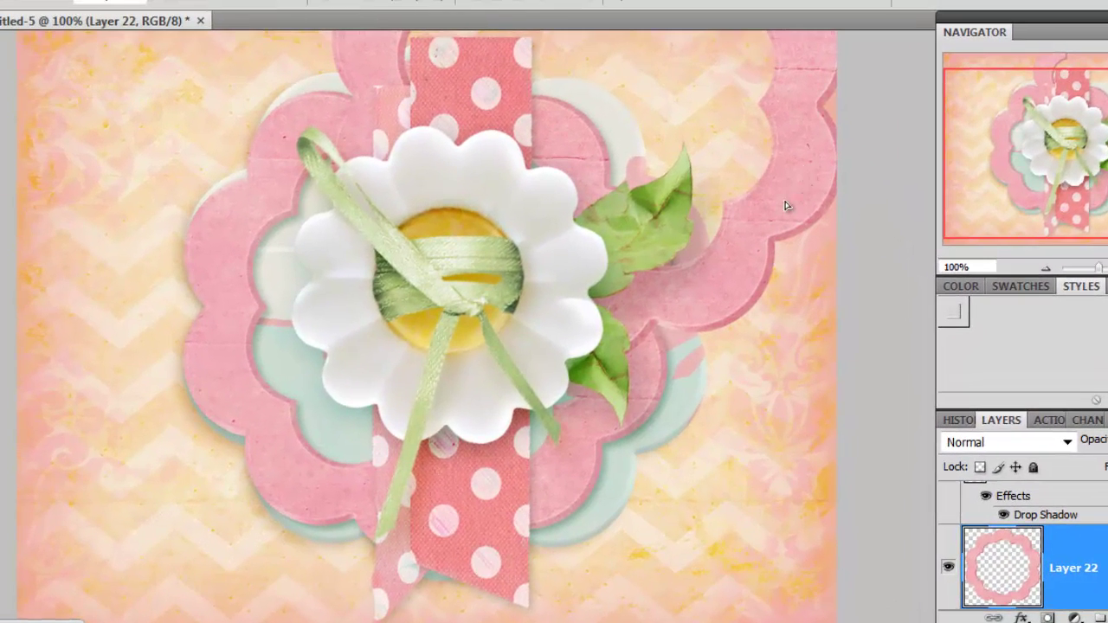
# - Move the frame behind the flower and give Layer 22 a drop shadow: 28% opacity, 6 px distance, 10 px size
pyautogui.moveTo(787, 205); pyautogui.dragTo(646, 351)
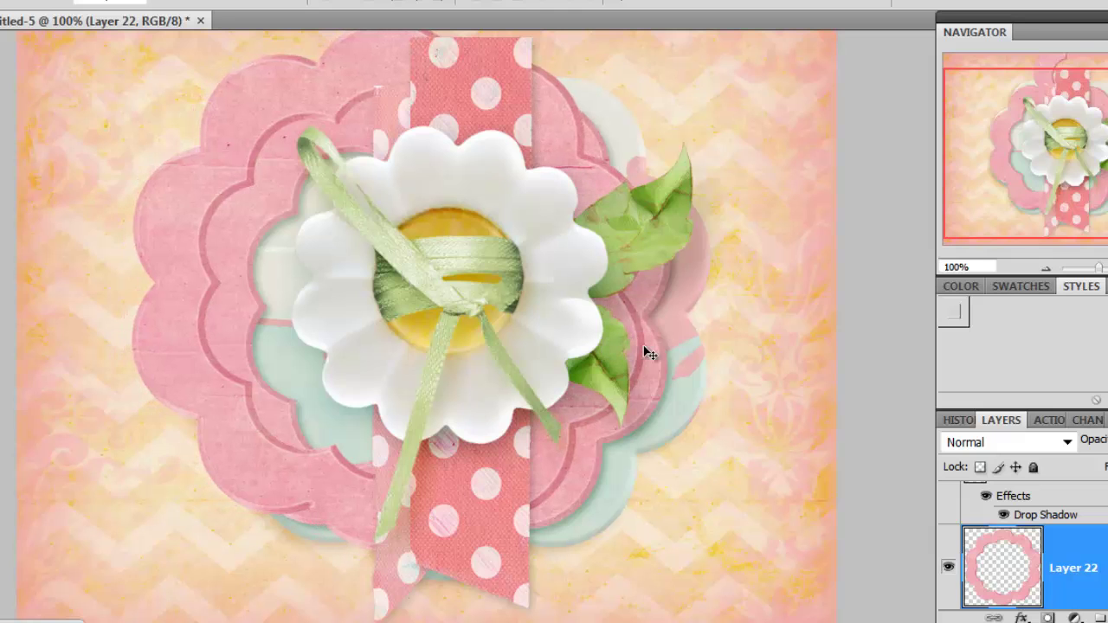
pyautogui.doubleClick(1035, 548)
pyautogui.moveTo(633, 74); pyautogui.dragTo(790, 69)
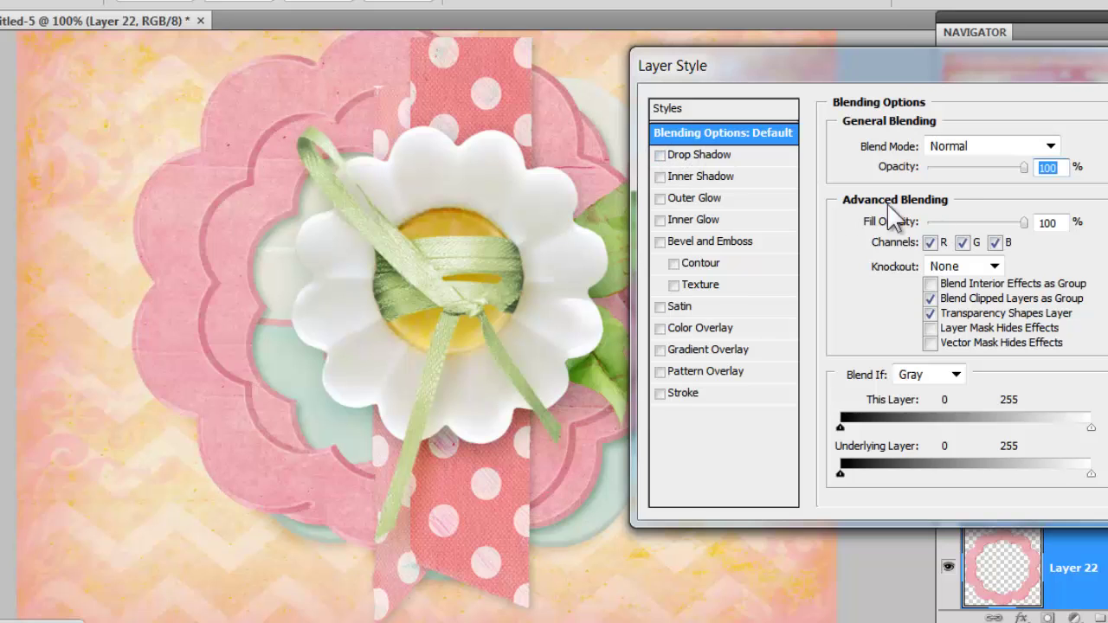
pyautogui.click(660, 155)
pyautogui.click(702, 156)
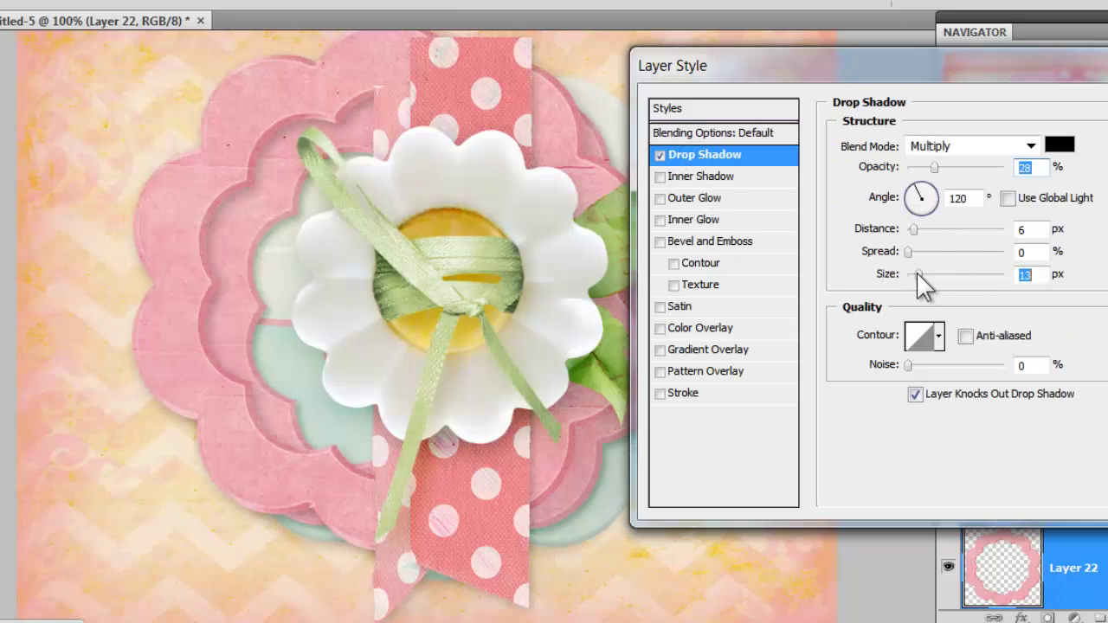
pyautogui.moveTo(915, 275); pyautogui.dragTo(919, 276)
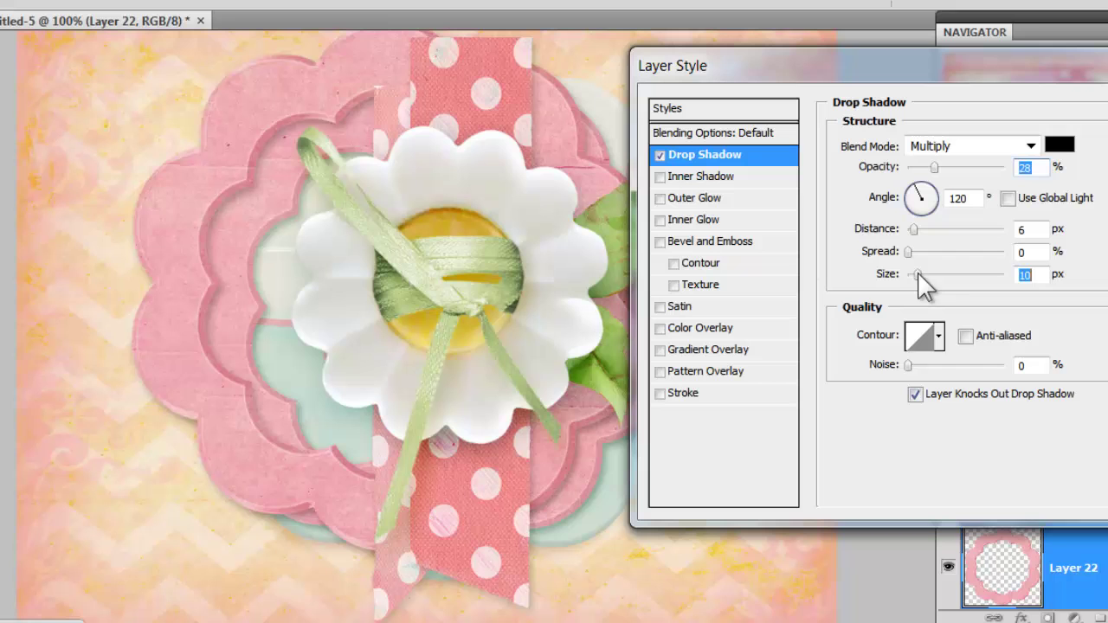
pyautogui.press('Return')
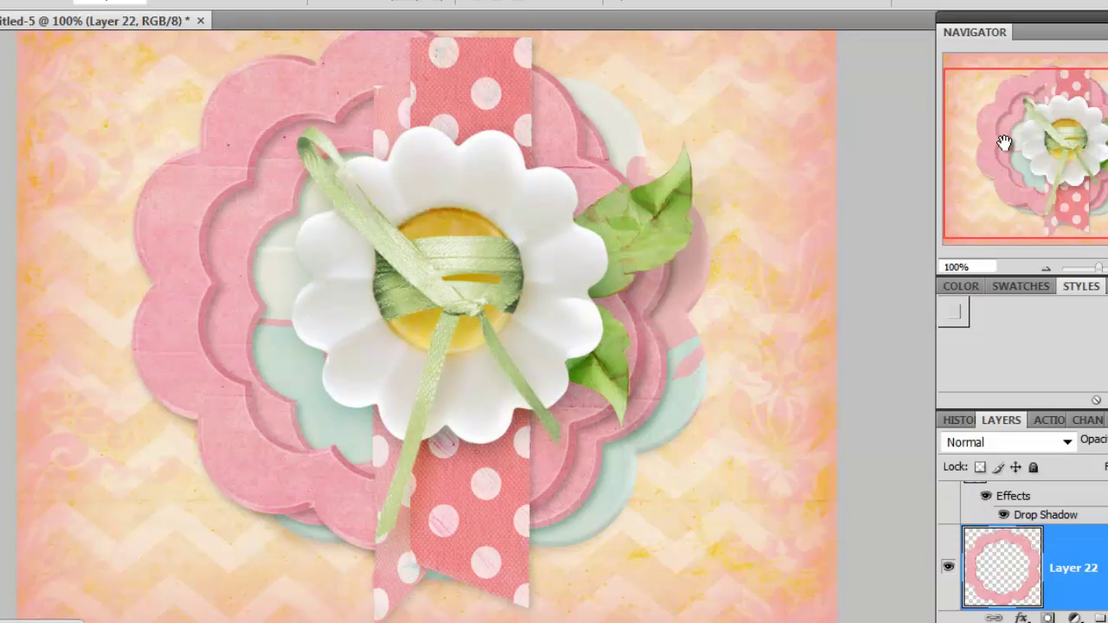
# - Scale Layer 22's frame down proportionally with Ctrl+T and recentre it behind the flower cluster
pyautogui.moveTo(199, 93); pyautogui.dragTo(251, 128)
pyautogui.hotkey('ctrl', 't')
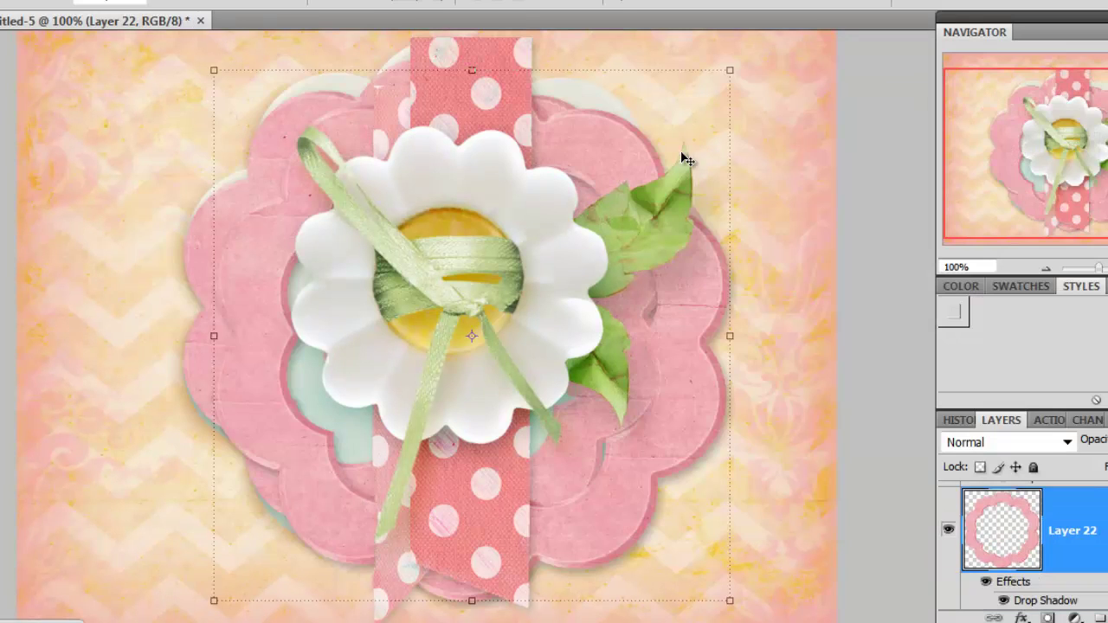
pyautogui.moveTo(730, 70); pyautogui.dragTo(647, 161)
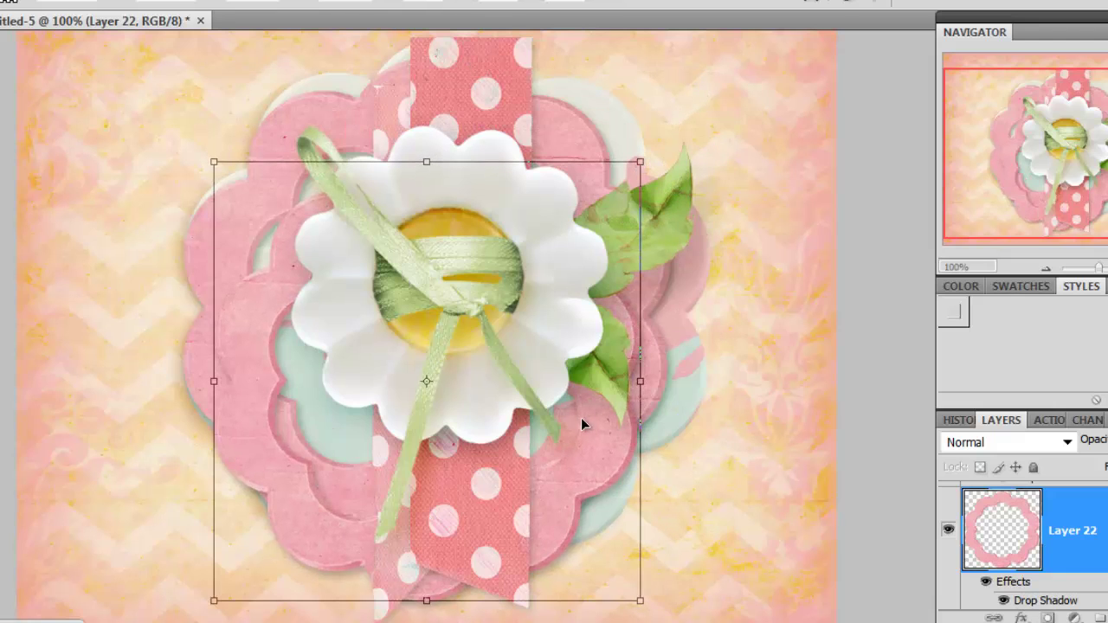
pyautogui.moveTo(581, 495); pyautogui.dragTo(601, 422)
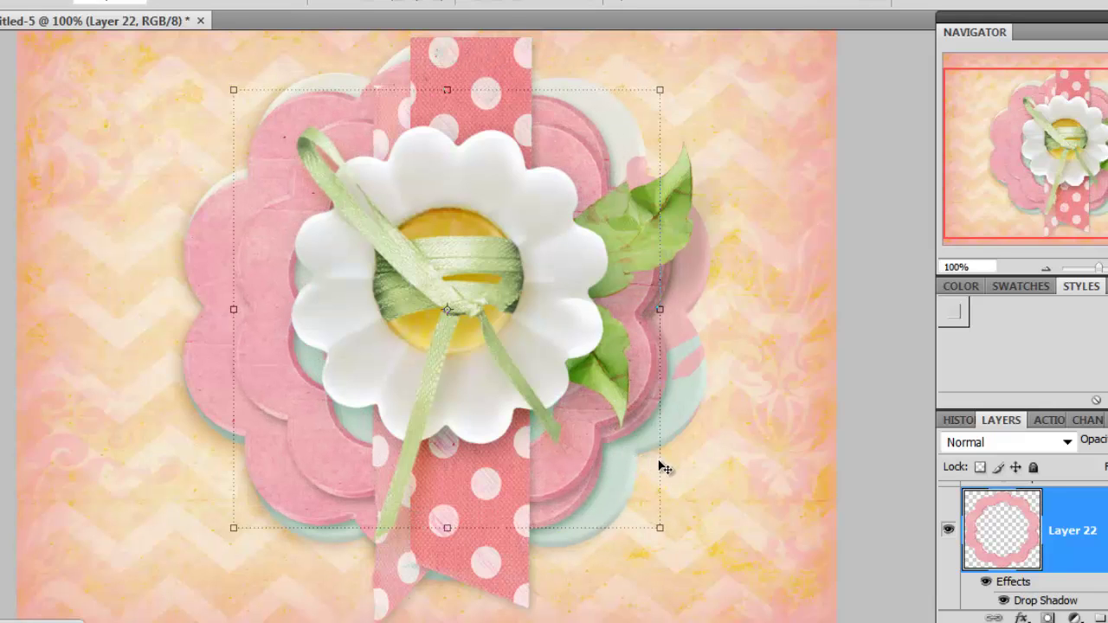